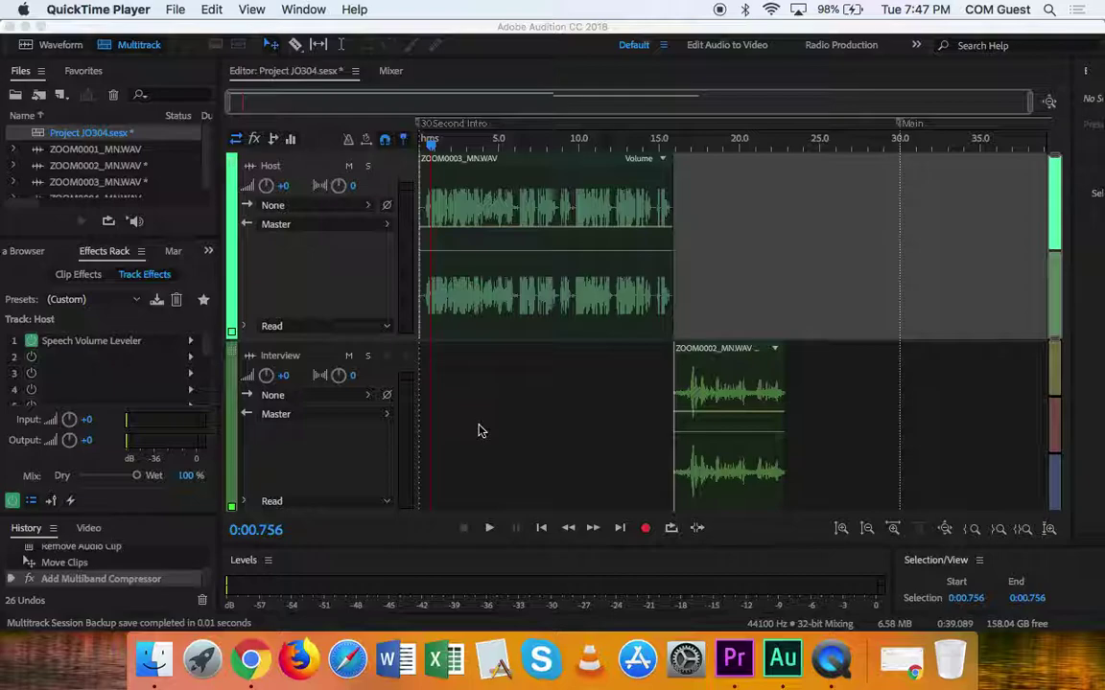
# Step: Open ZOOM0003_MN.WAV in the waveform editor and select its quiet lead-in up to 0.143 s
pyautogui.doubleClick(462, 199)
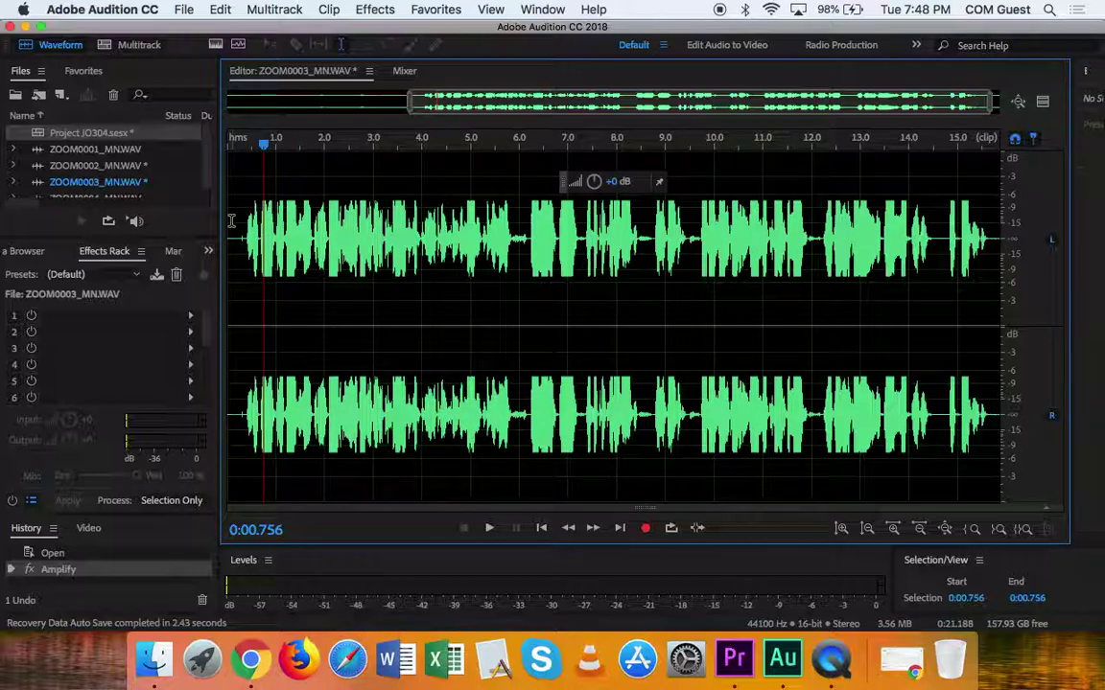
pyautogui.hscroll(-5, 231, 235)
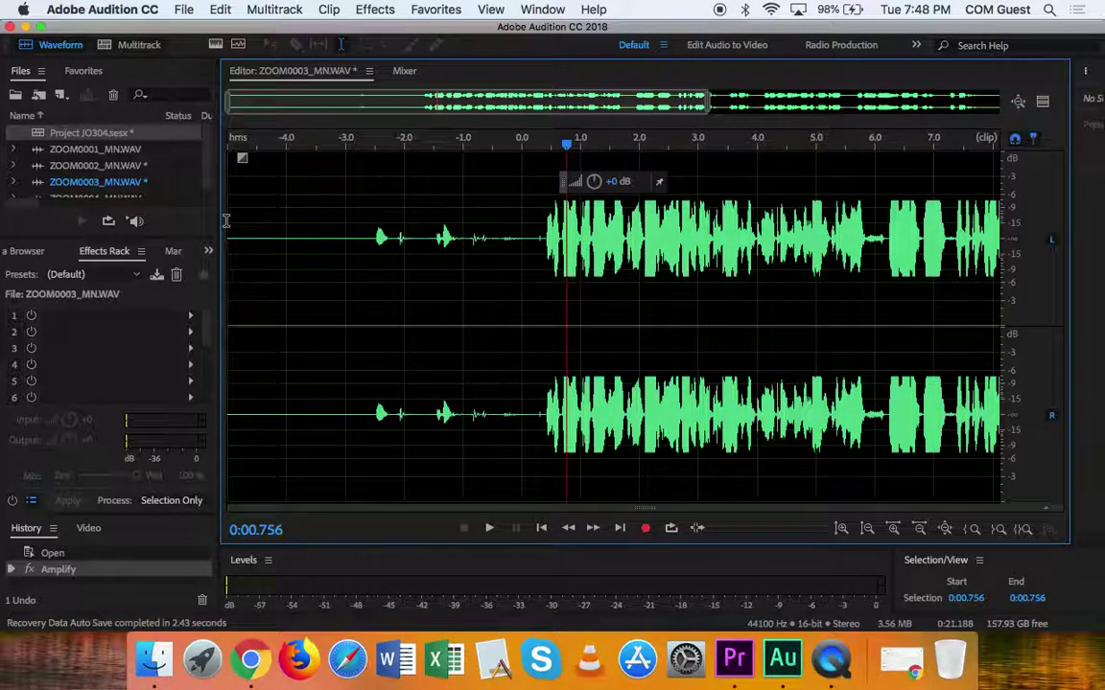
pyautogui.moveTo(226, 222); pyautogui.dragTo(529, 233)
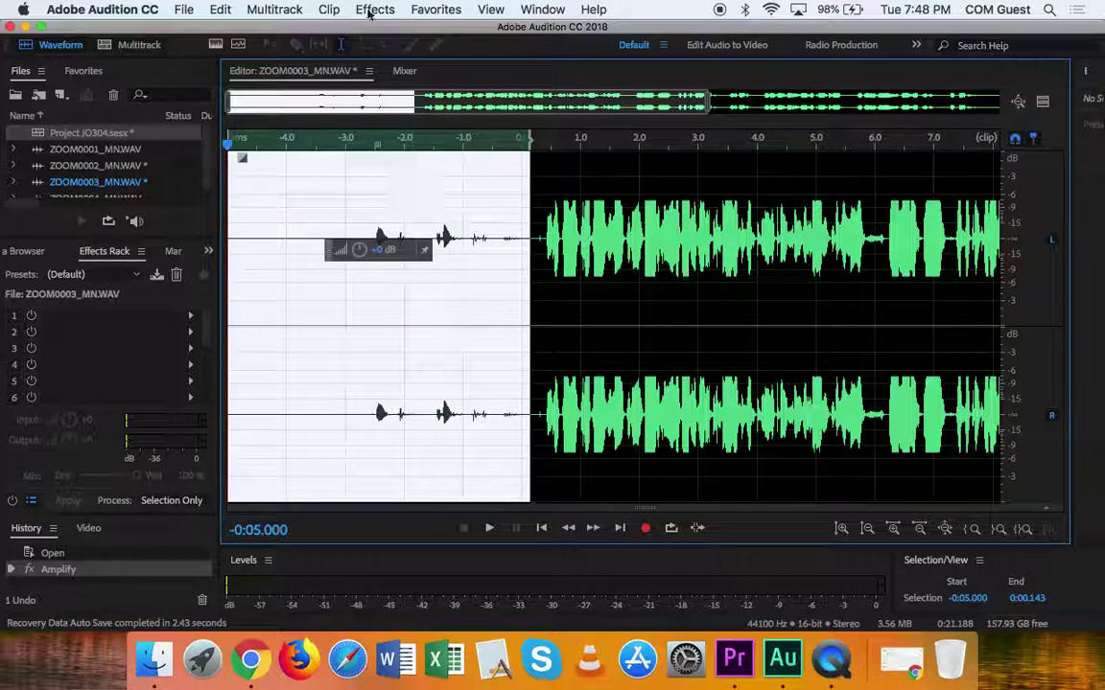
# Step: Apply the Favorites Fade In to the lead-in, play it back, then reopen Project JO304.sesx
pyautogui.click(426, 10)
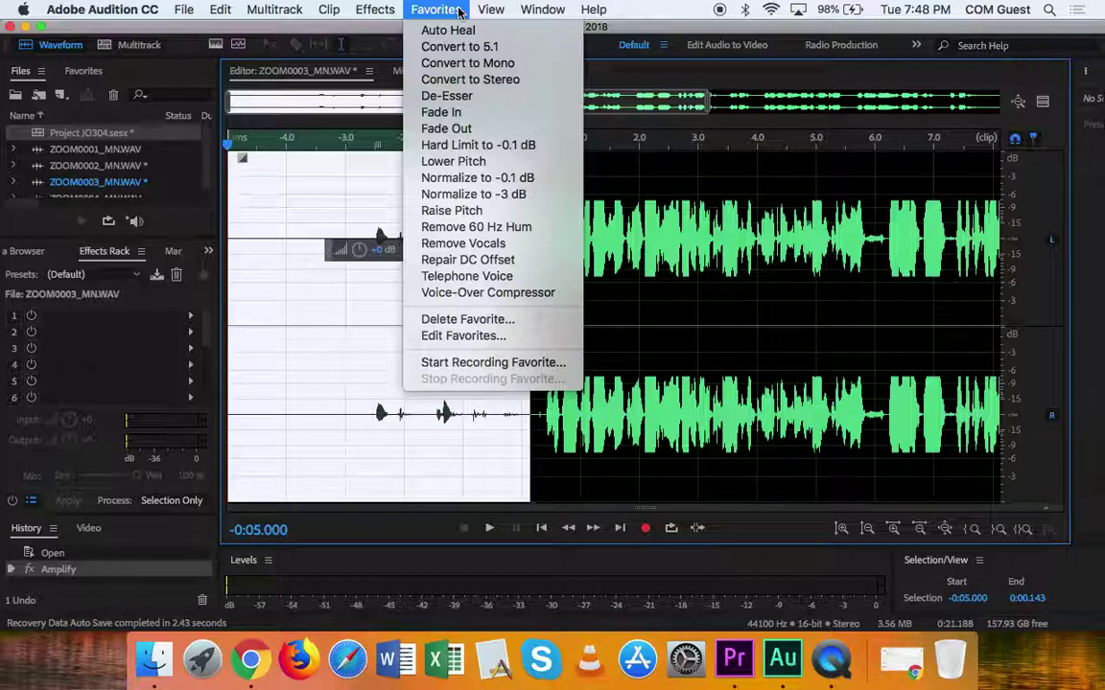
pyautogui.click(443, 112)
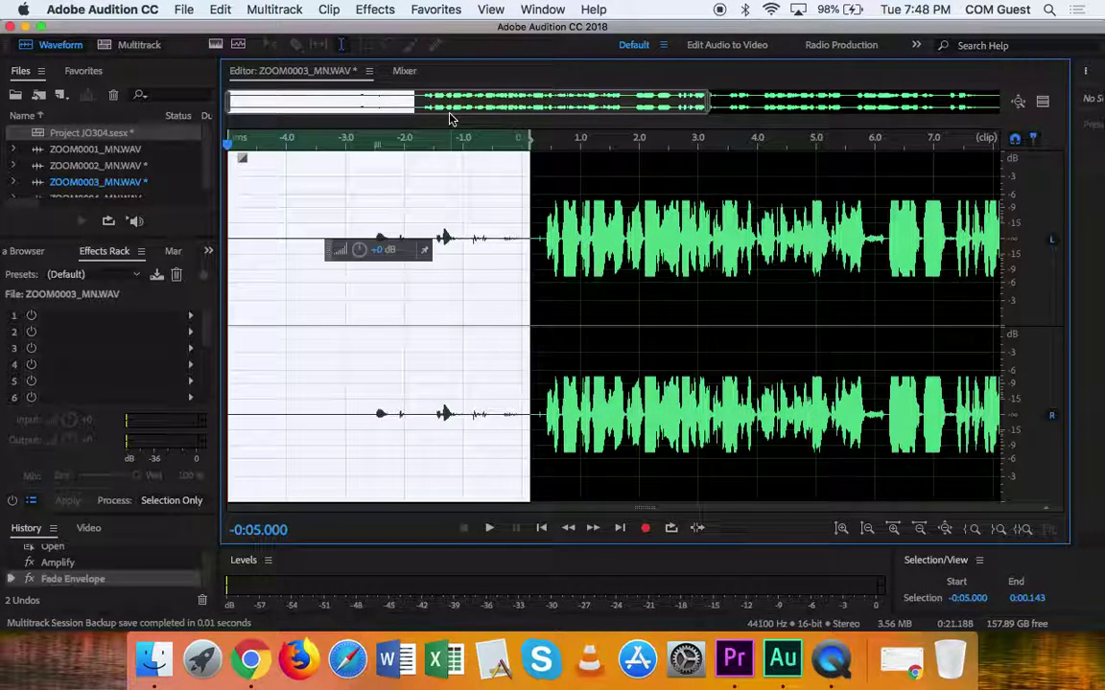
pyautogui.click(235, 198)
pyautogui.press('space')
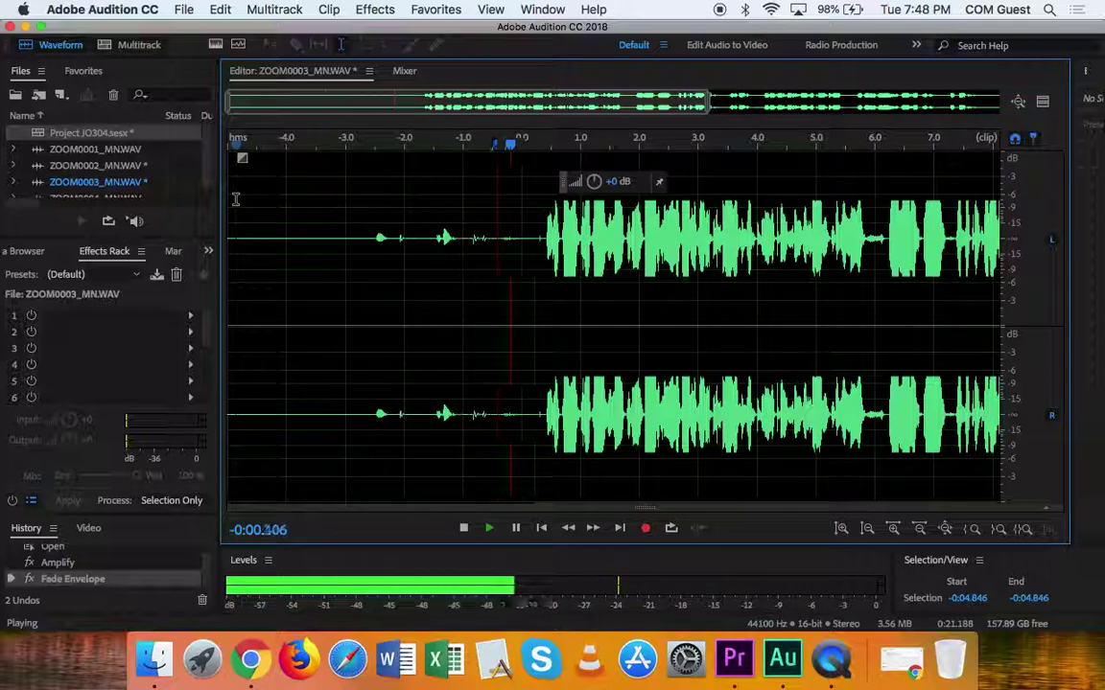
pyautogui.press('space')
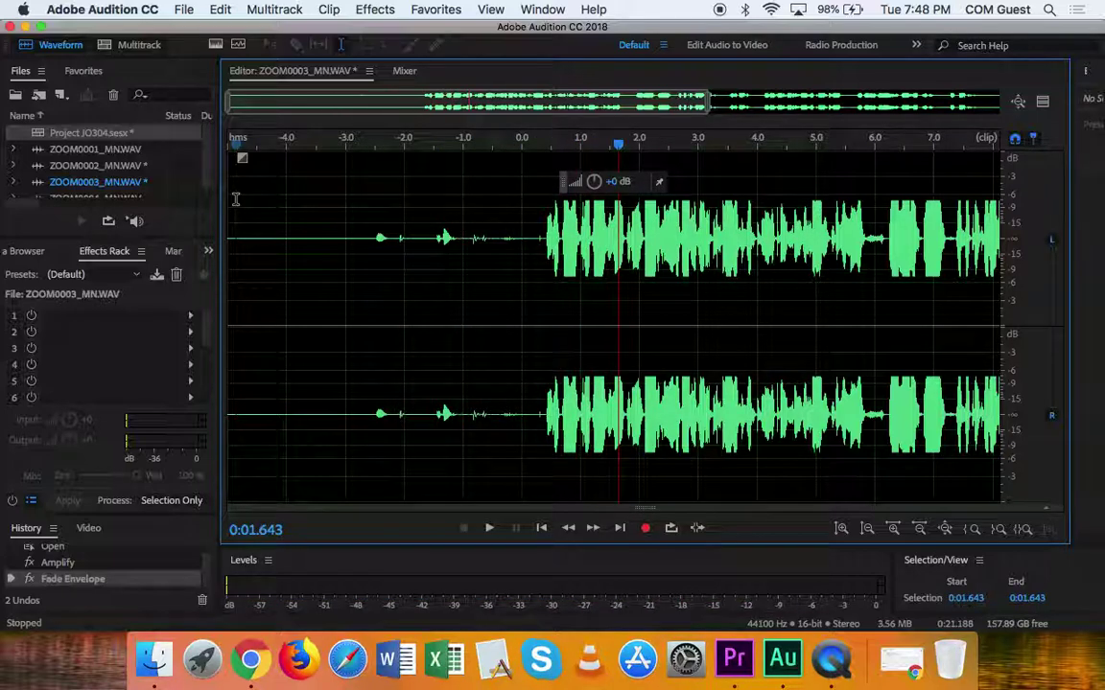
pyautogui.doubleClick(42, 132)
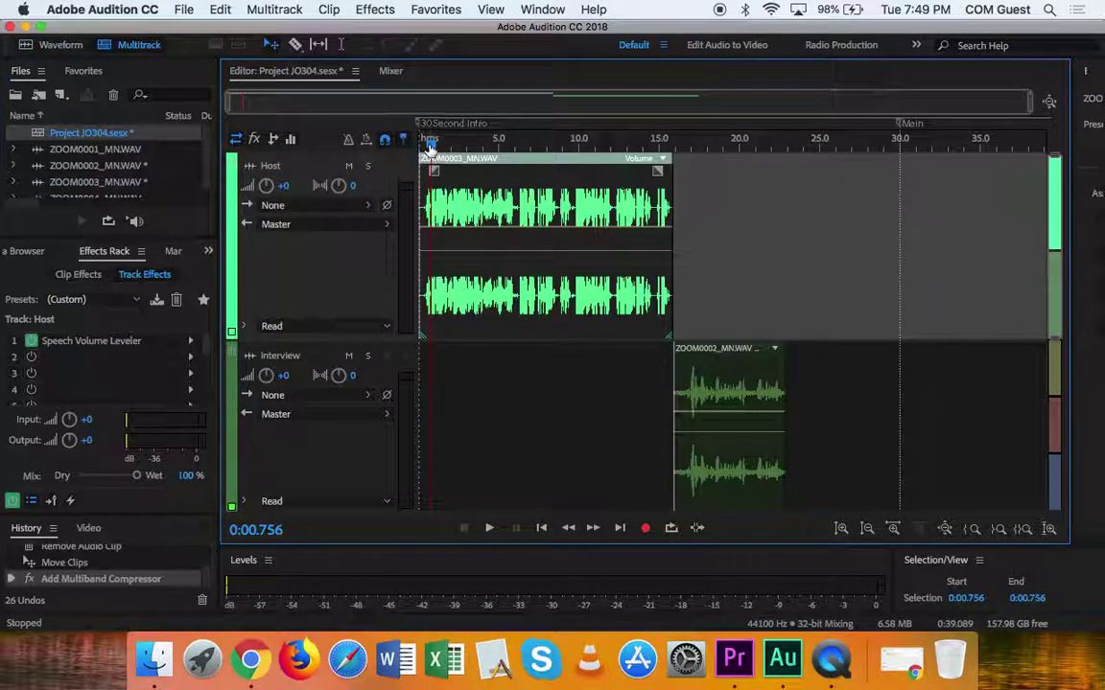
# Step: Play the session, then zoom the timeline in on the Host clip's first seconds
pyautogui.press('space')
pyautogui.press('space')
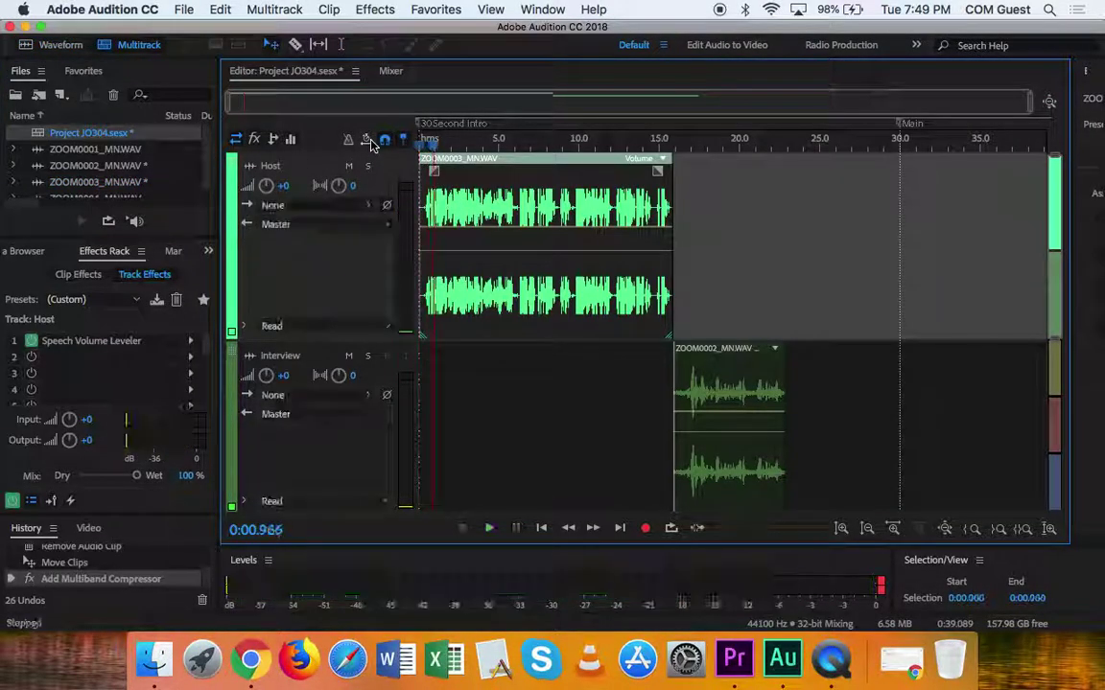
pyautogui.press('=')
pyautogui.press('=')
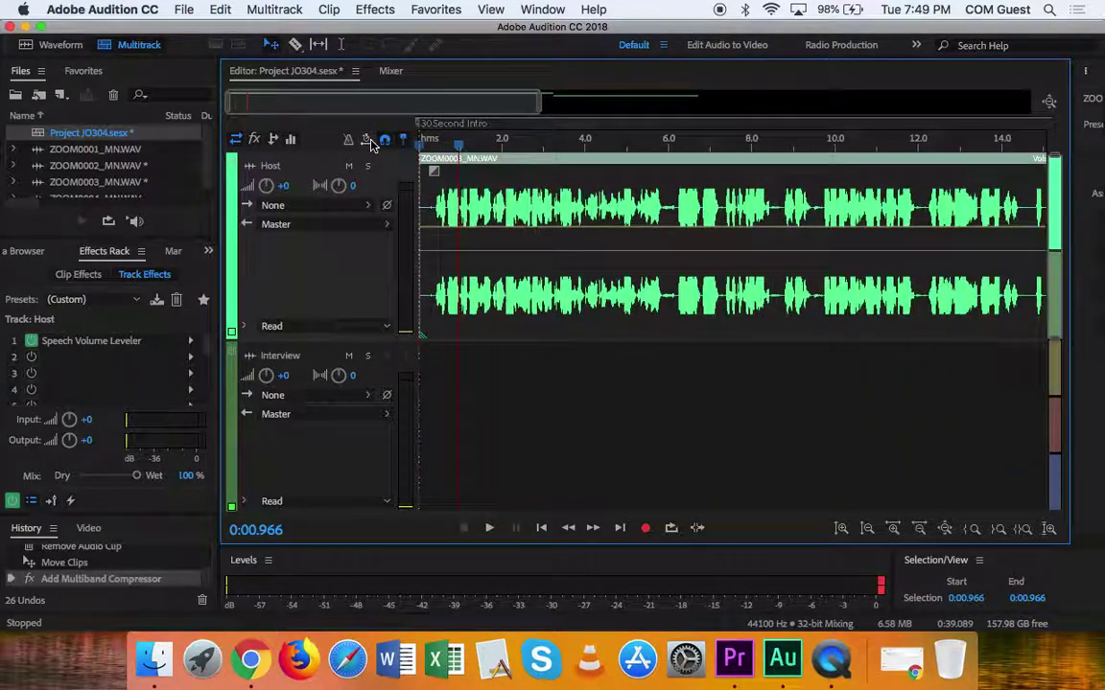
pyautogui.press('=')
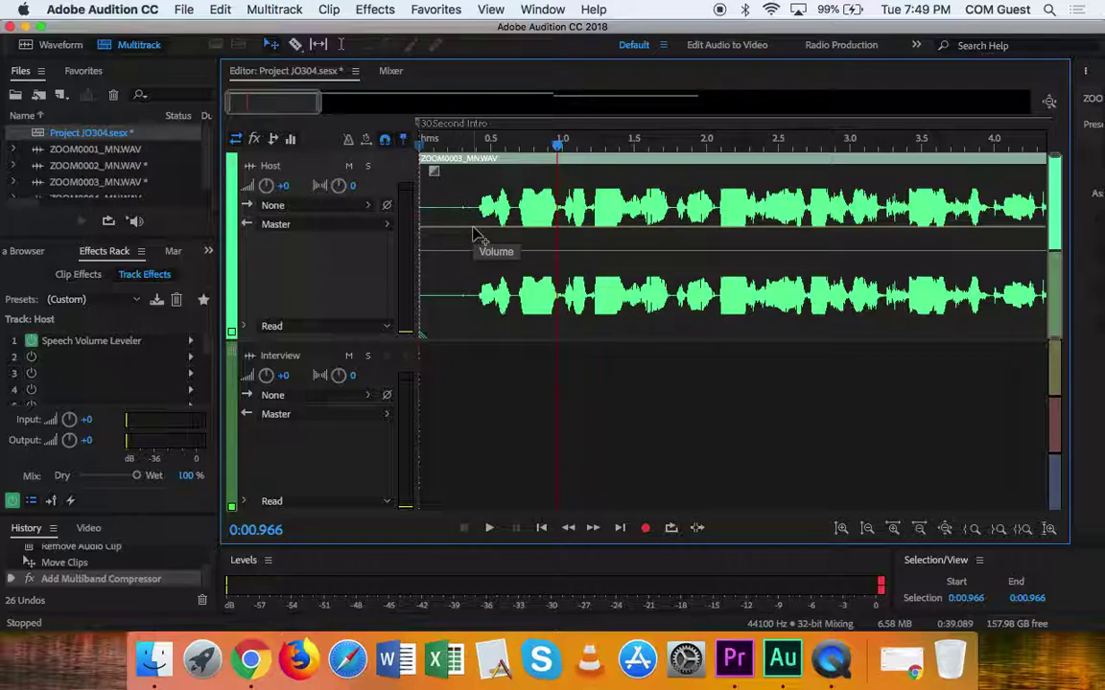
# Step: Add two Host volume keyframes and pull the first down to -∞ dB for a 0.4 s ramp
pyautogui.click(475, 230)
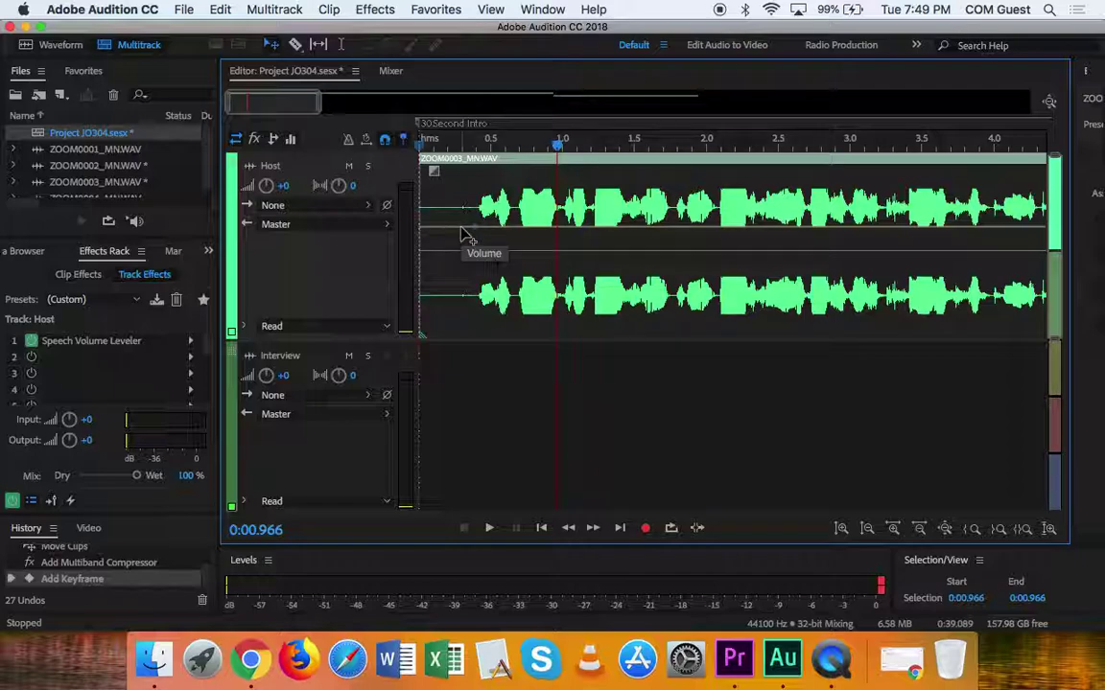
pyautogui.click(463, 234)
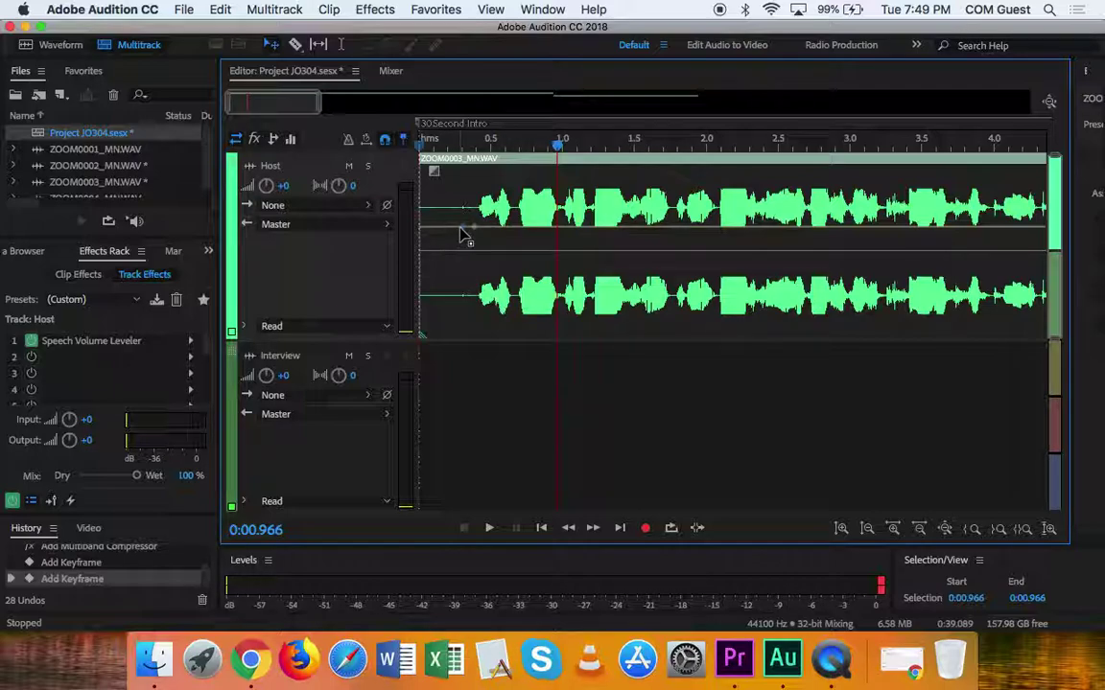
pyautogui.moveTo(460, 233); pyautogui.dragTo(431, 340)
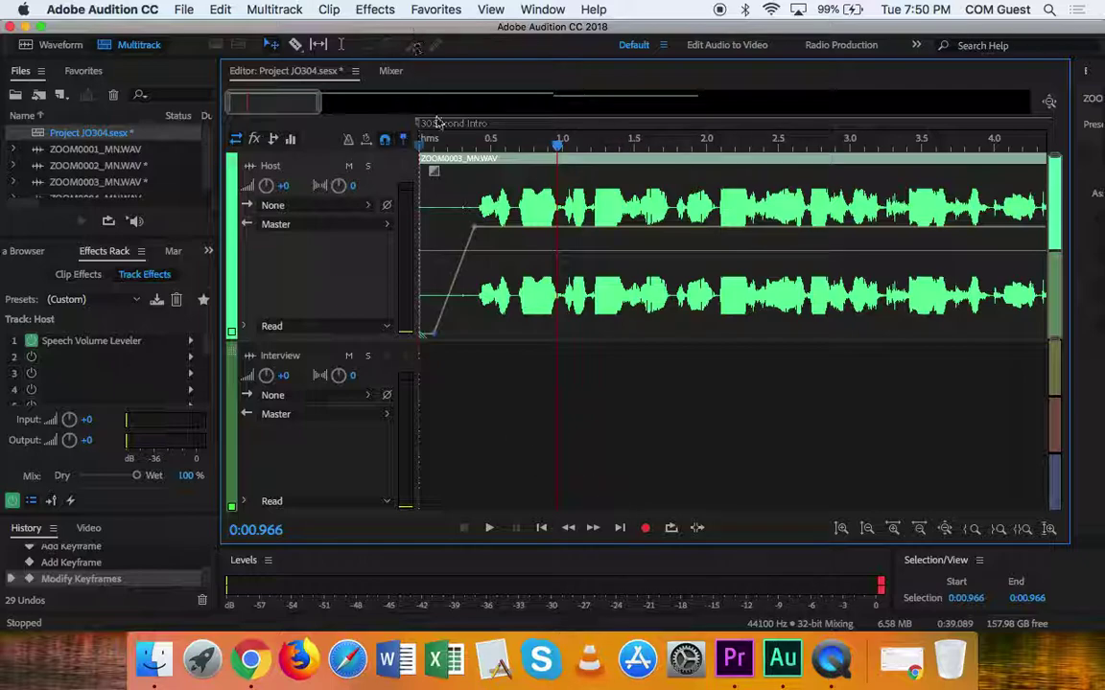
# Step: Play the session from the start to hear the Host volume ramp
pyautogui.press('Home')
pyautogui.press('space')
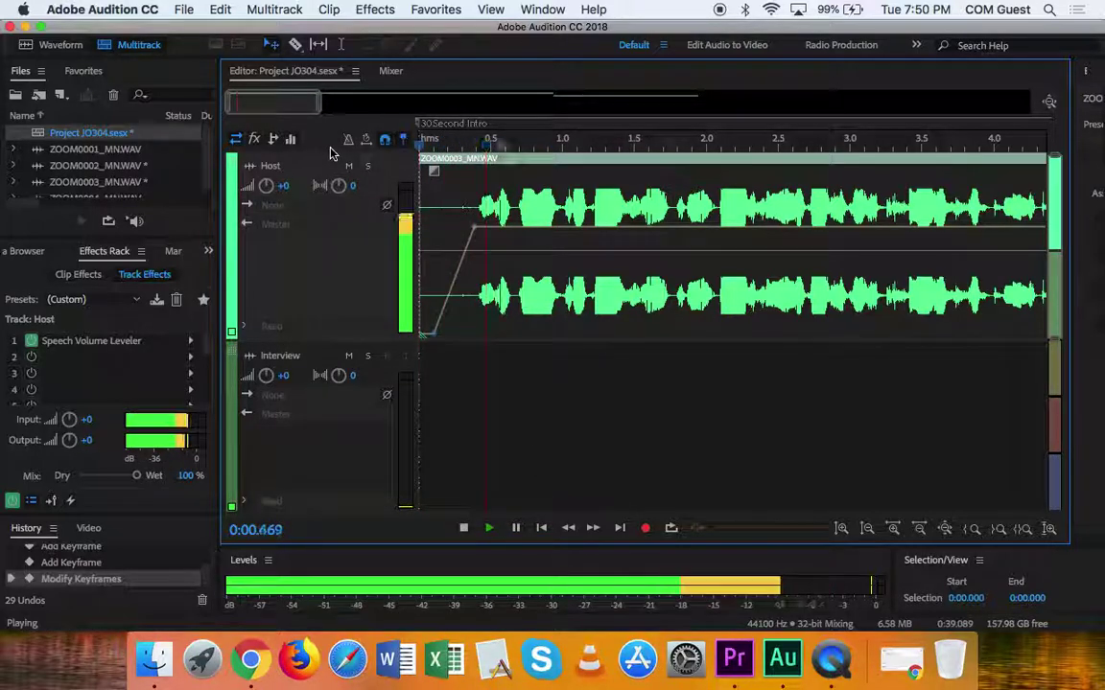
pyautogui.press('space')
pyautogui.press('space')
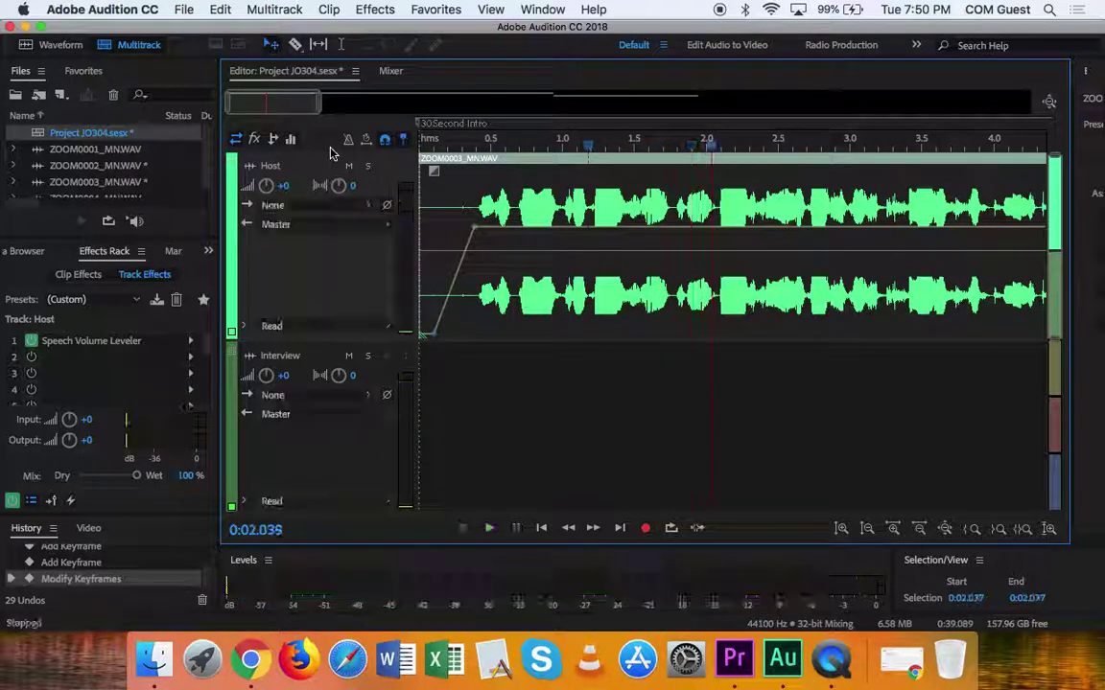
pyautogui.press('space')
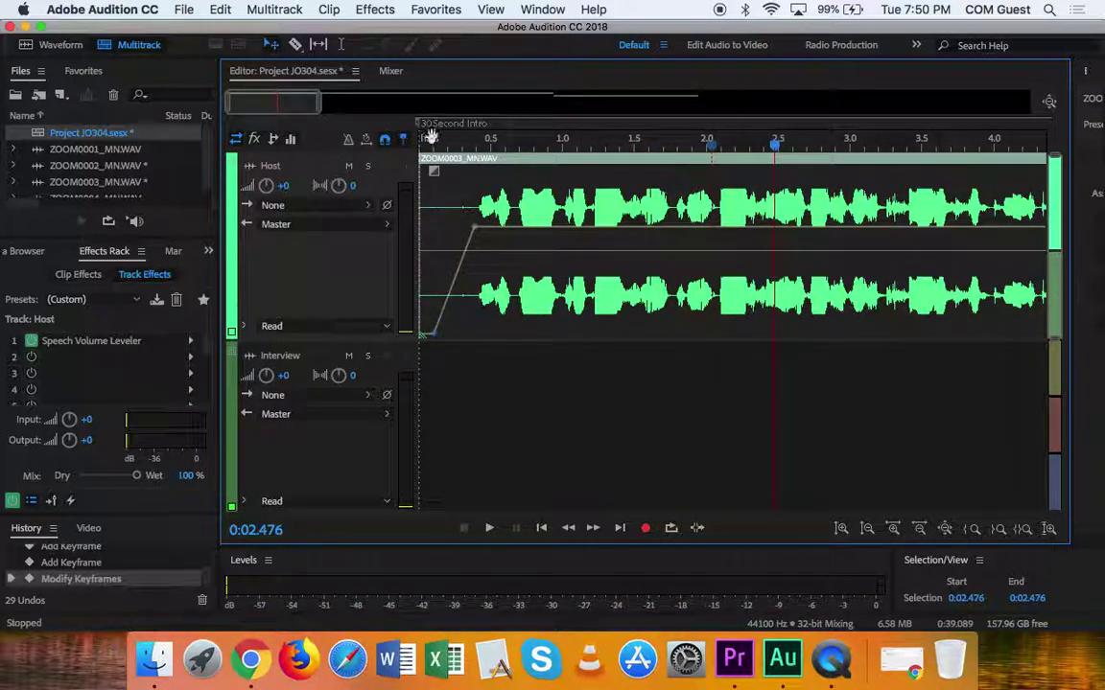
pyautogui.press('Home')
pyautogui.press('space')
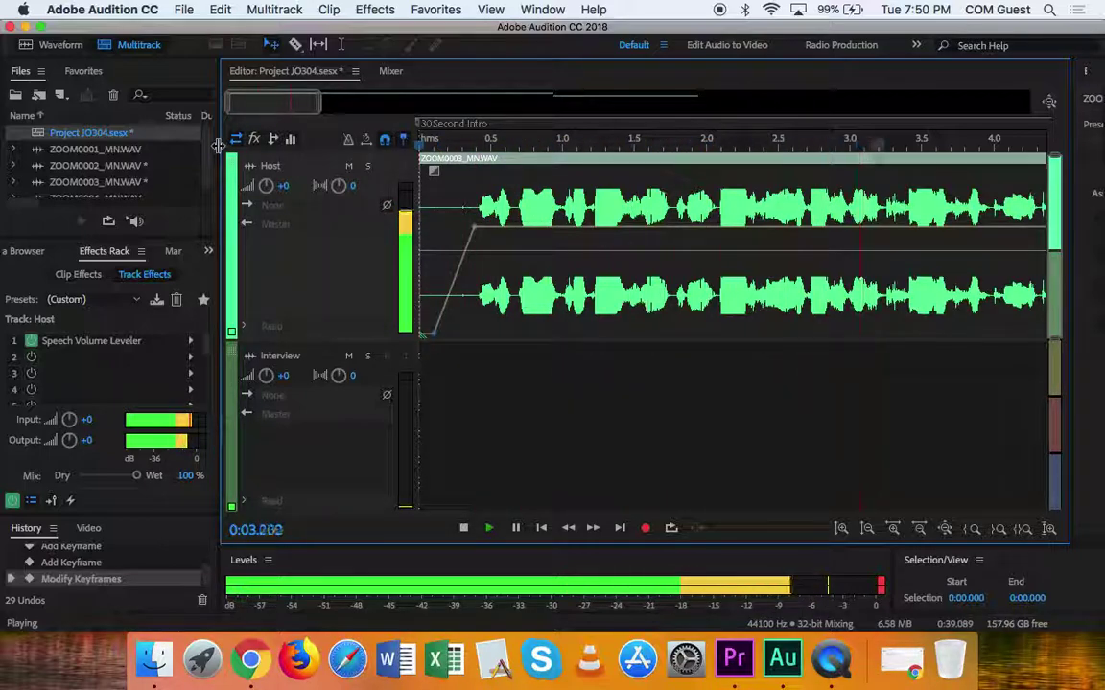
pyautogui.press('space')
# Step: Zoom out and undo the Host keyframes, leaving the volume envelope flat
pyautogui.press('-')
pyautogui.press('-')
pyautogui.press('-')
pyautogui.press('-')
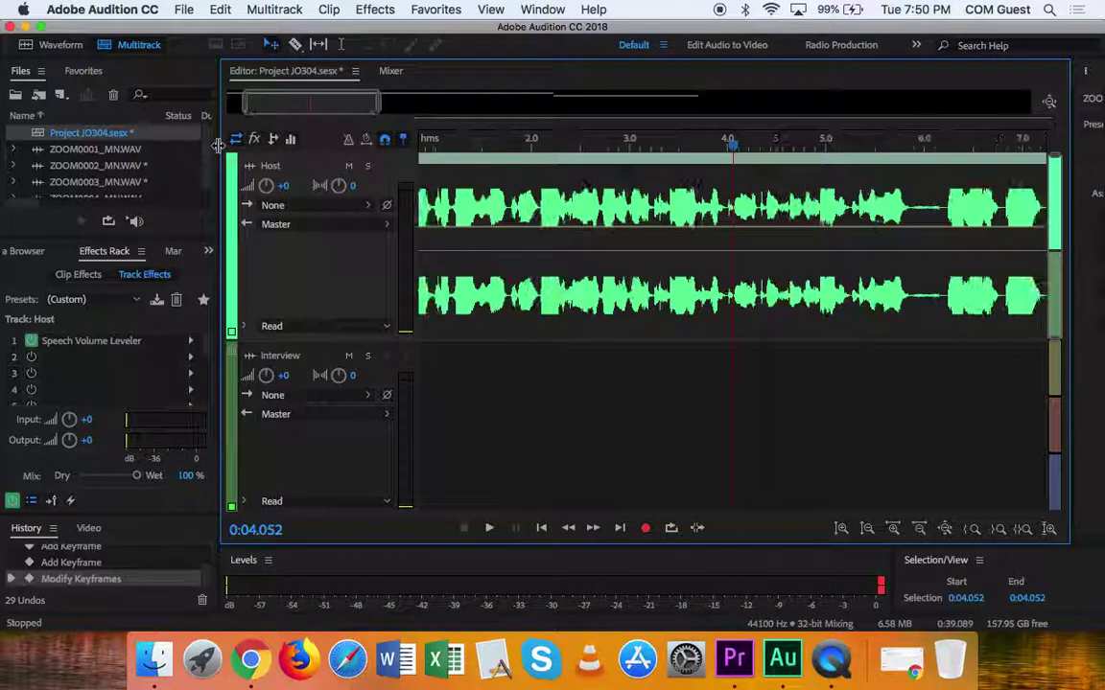
pyautogui.press('-')
pyautogui.press('-')
pyautogui.press('-')
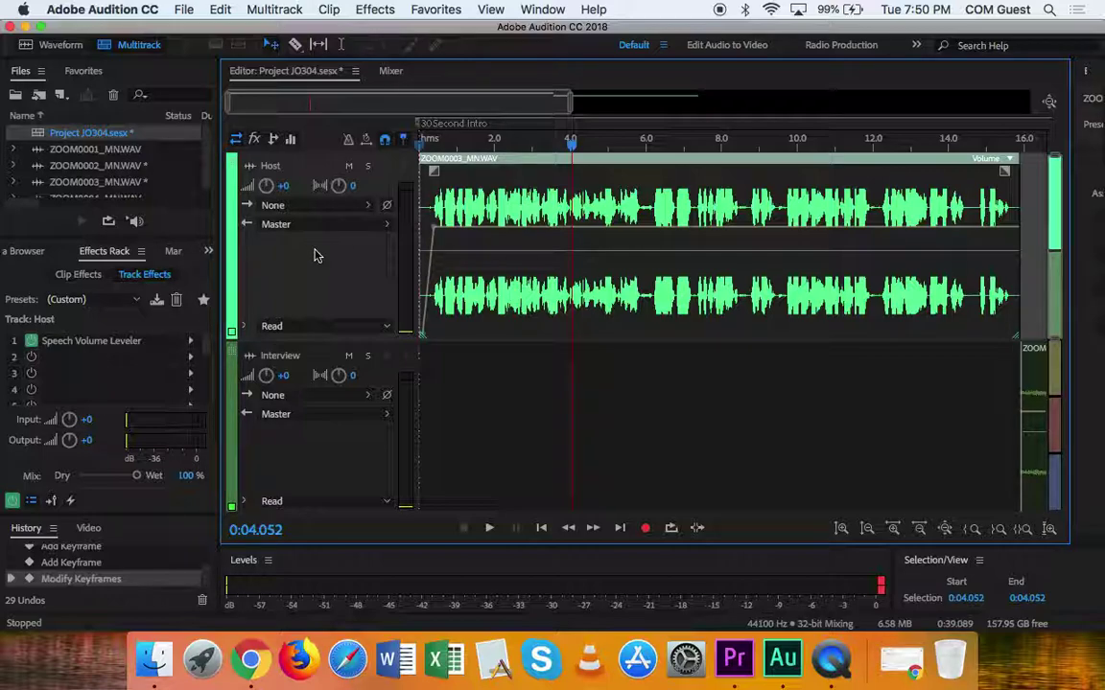
pyautogui.press('super+z')
pyautogui.press('super+z')
pyautogui.press('super+z')
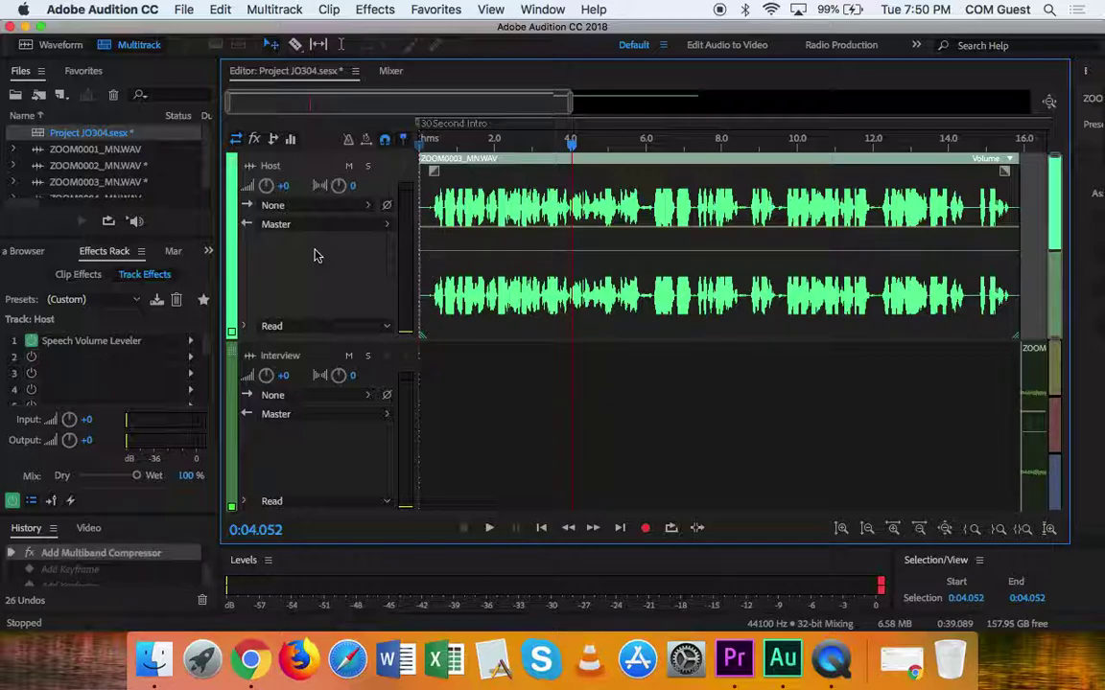
# Step: Zoom in on the timeline and play the session from the start
pyautogui.scroll(3, 513, 255)
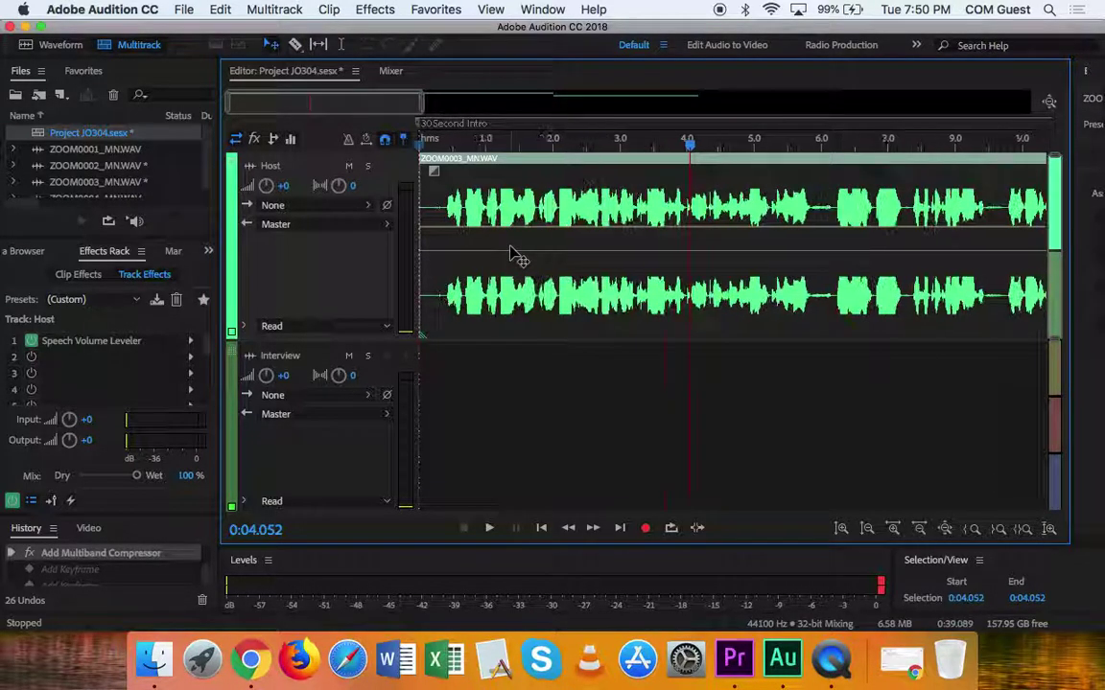
pyautogui.scroll(2, 513, 254)
pyautogui.press('Home')
pyautogui.press('space')
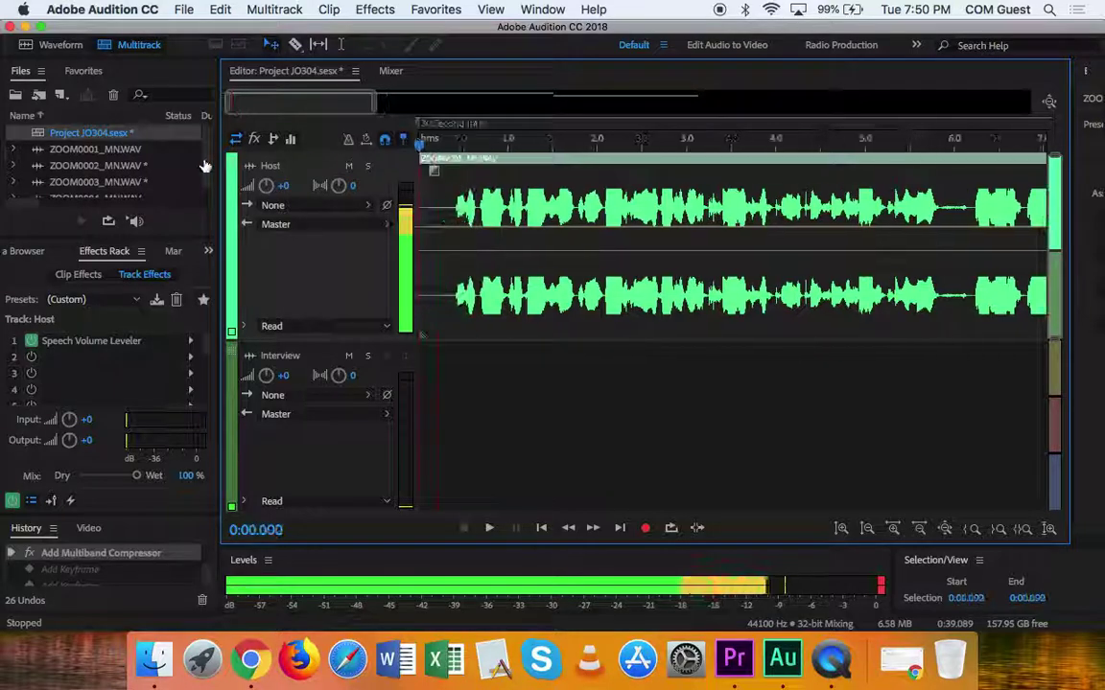
pyautogui.press('space')
pyautogui.press('space')
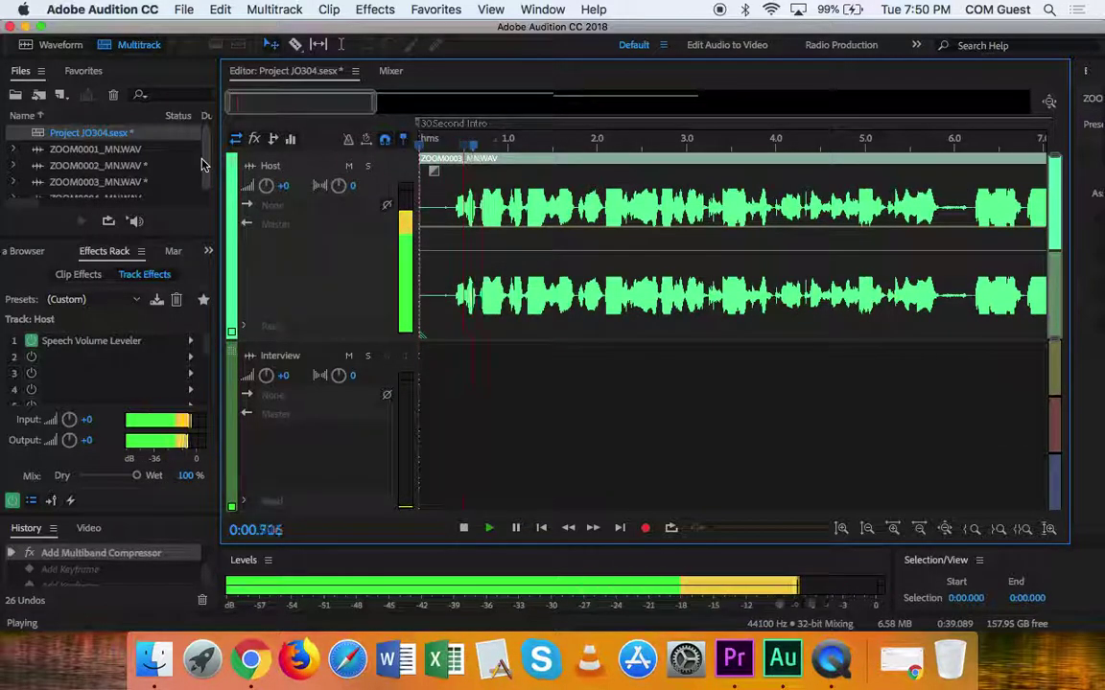
pyautogui.press('space')
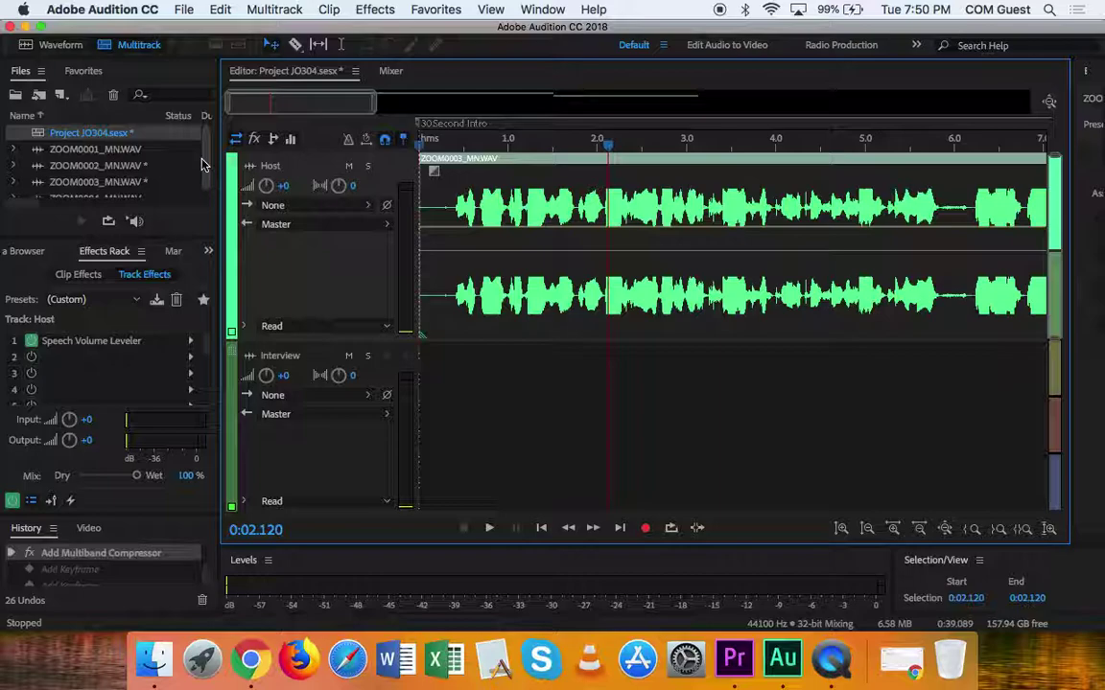
# Step: Add Host volume keyframes near 2.1 s and drag the second down to -18.4 dB
pyautogui.click(614, 227)
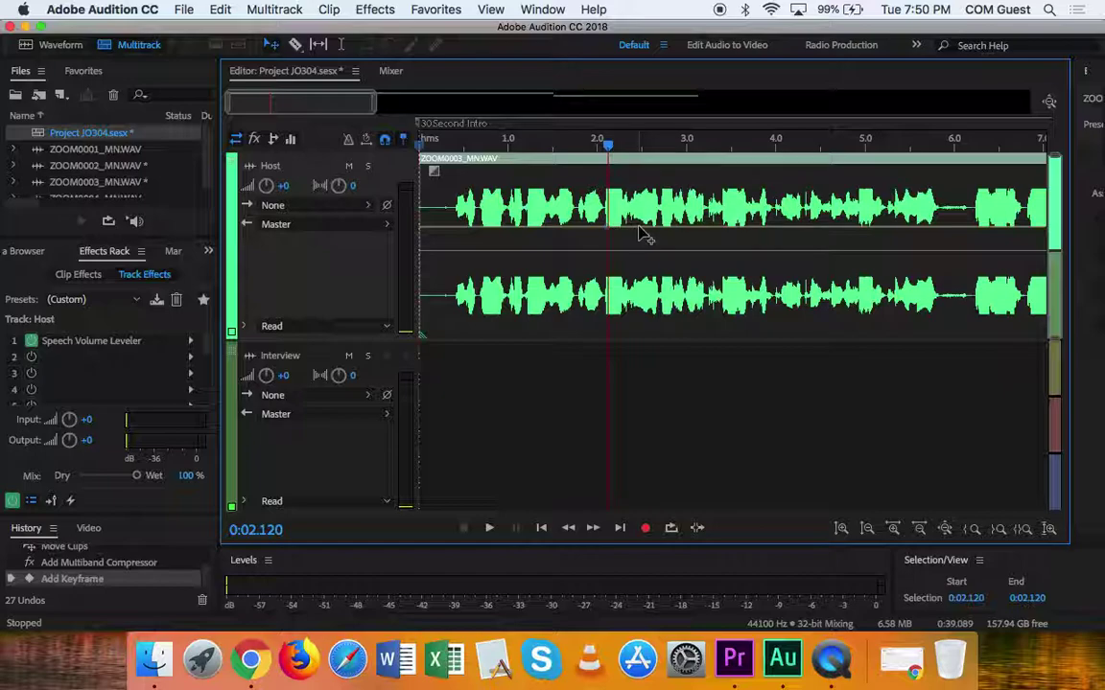
pyautogui.click(649, 228)
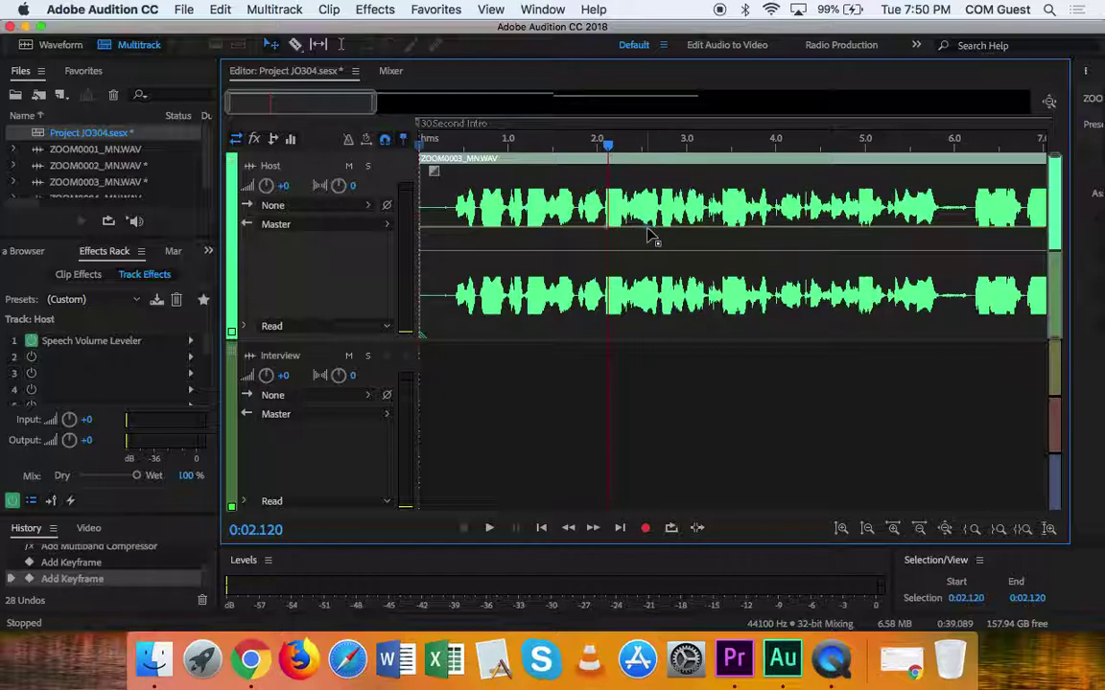
pyautogui.moveTo(649, 235); pyautogui.dragTo(677, 303)
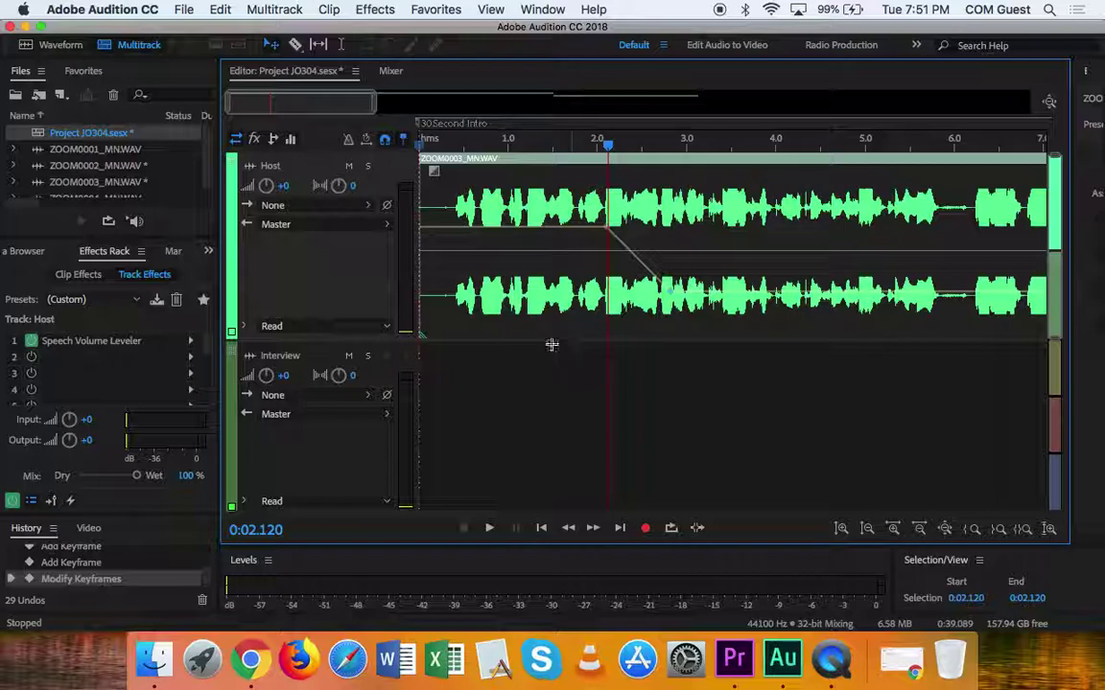
# Step: Replay the start, lower the Host keyframe to about -38 dB, and listen from two seconds
pyautogui.click(430, 142)
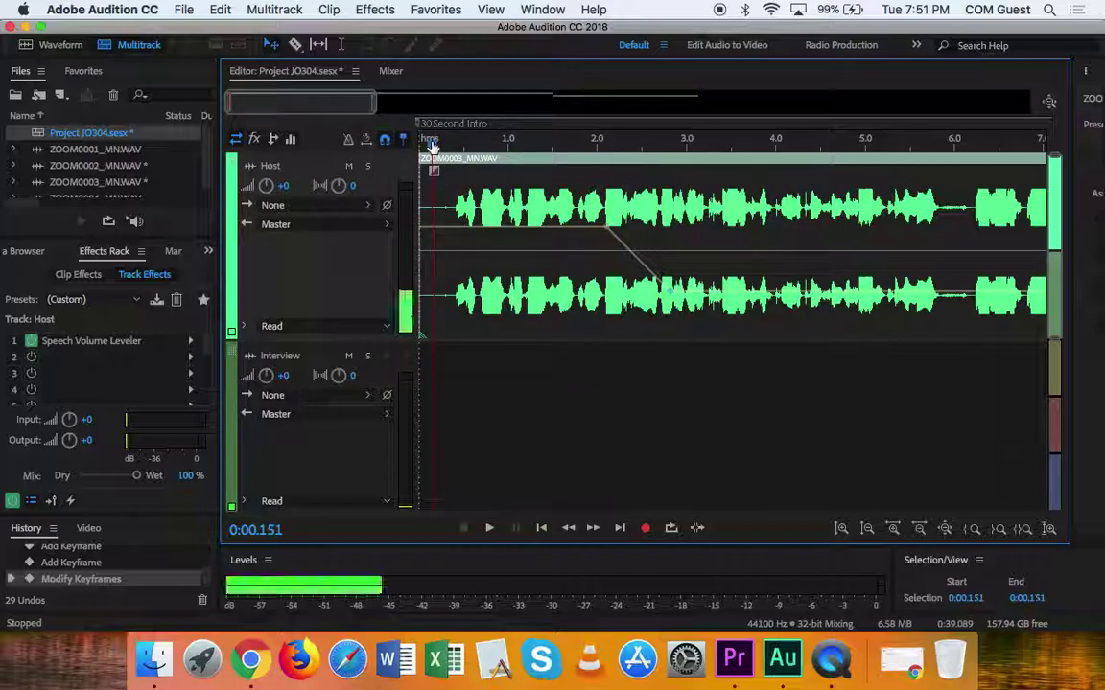
pyautogui.press('space')
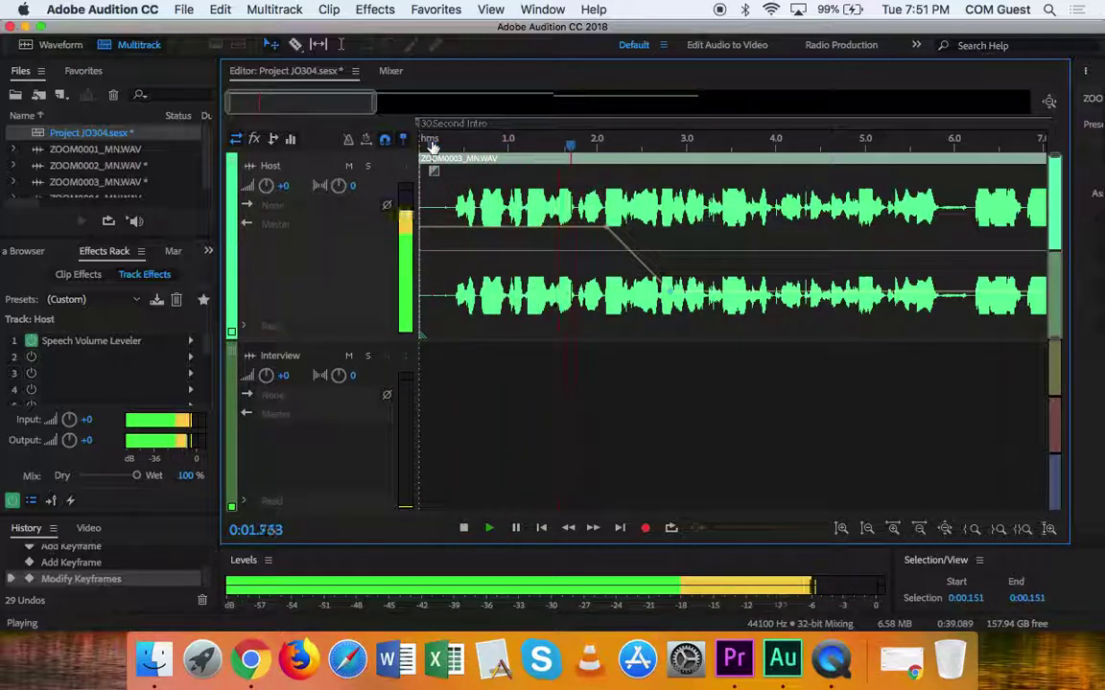
pyautogui.press('space')
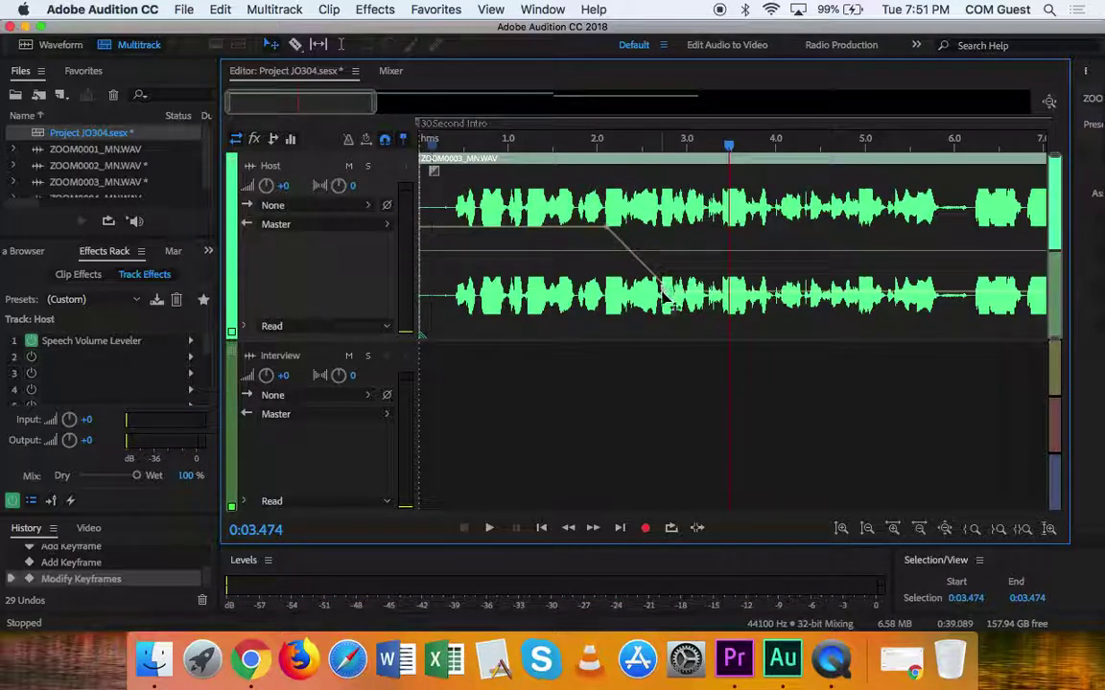
pyautogui.moveTo(665, 293); pyautogui.dragTo(675, 327)
pyautogui.click(596, 142)
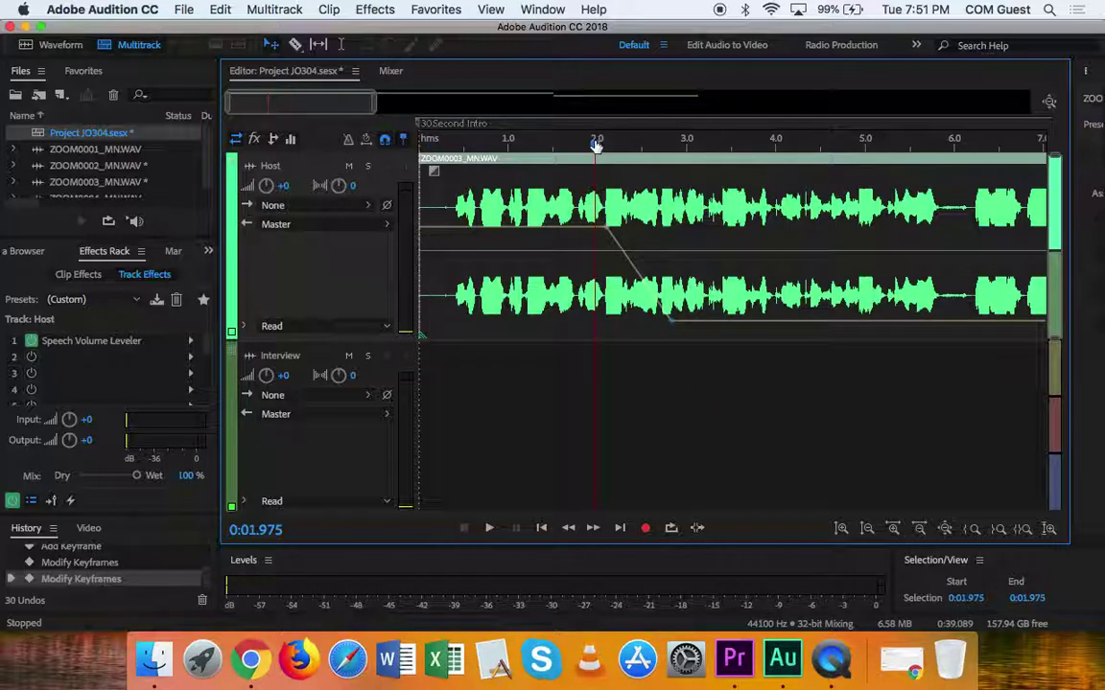
pyautogui.press('space')
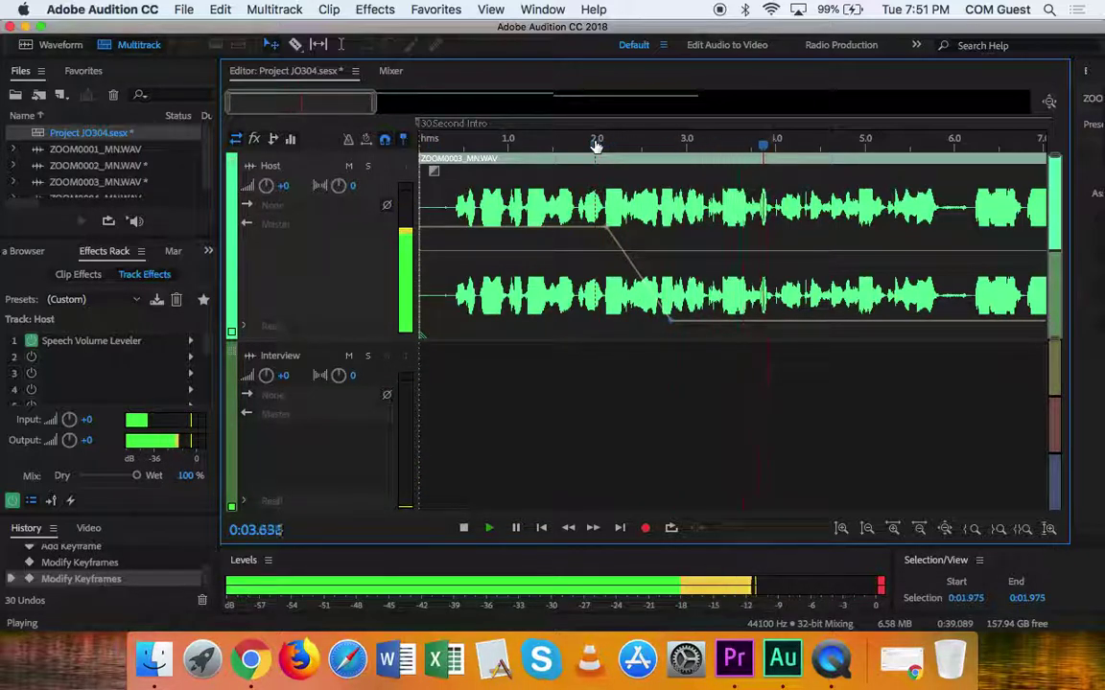
pyautogui.press('space')
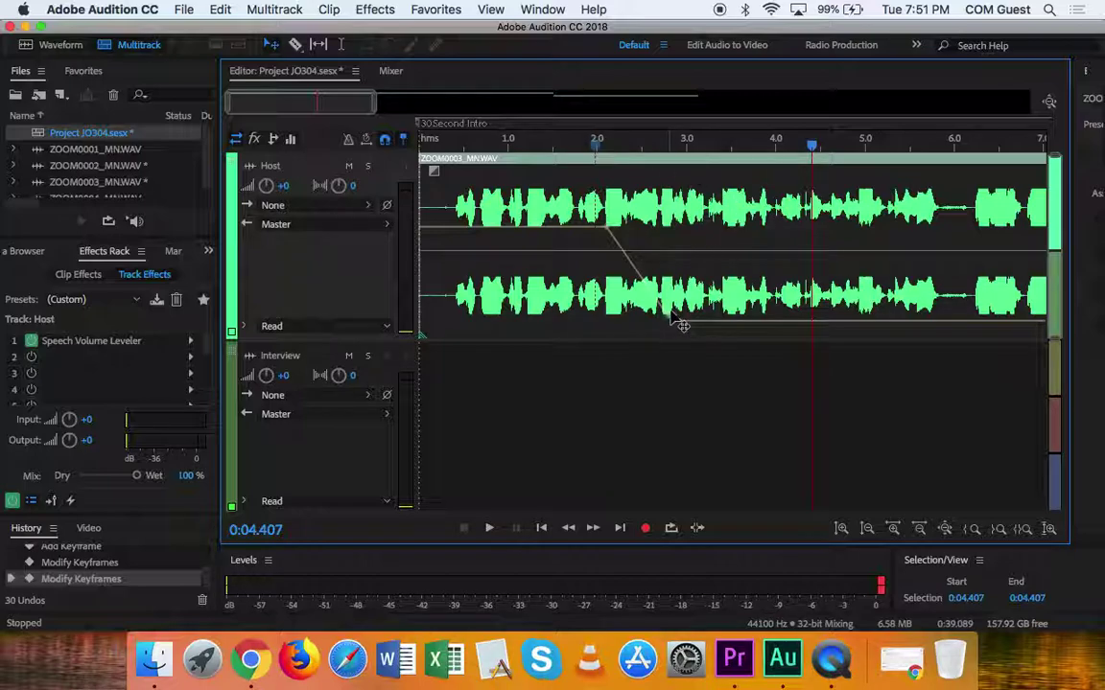
# Step: Drop the Host end keyframe to the track bottom and play the fade-out
pyautogui.moveTo(671, 323); pyautogui.dragTo(674, 340)
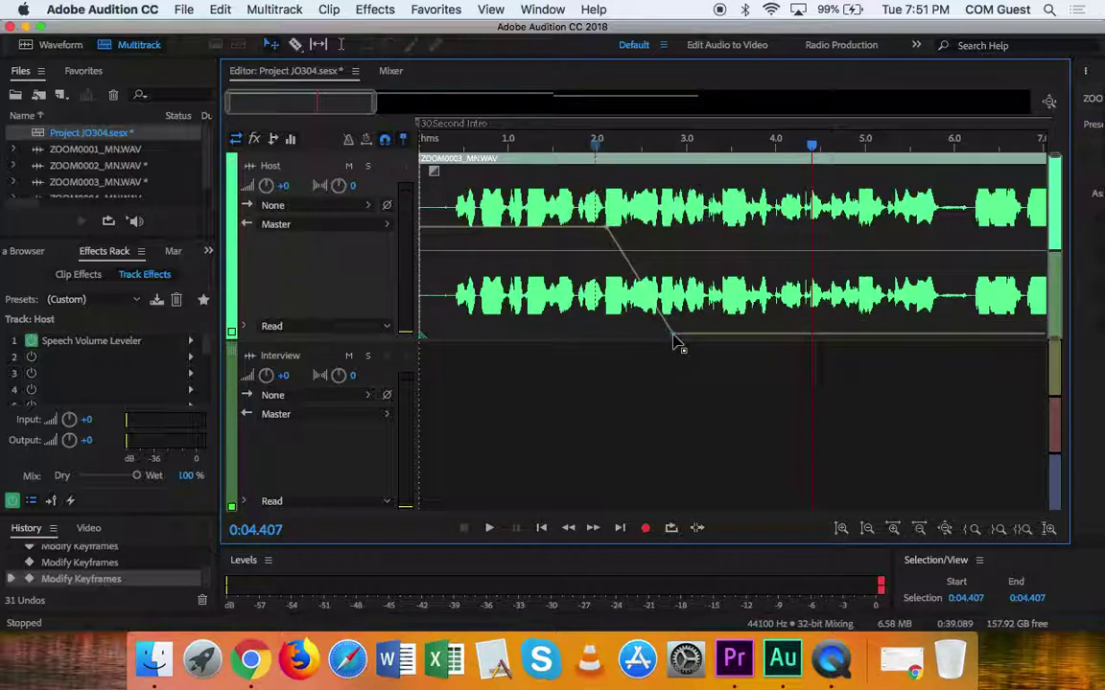
pyautogui.click(566, 154)
pyautogui.press('space')
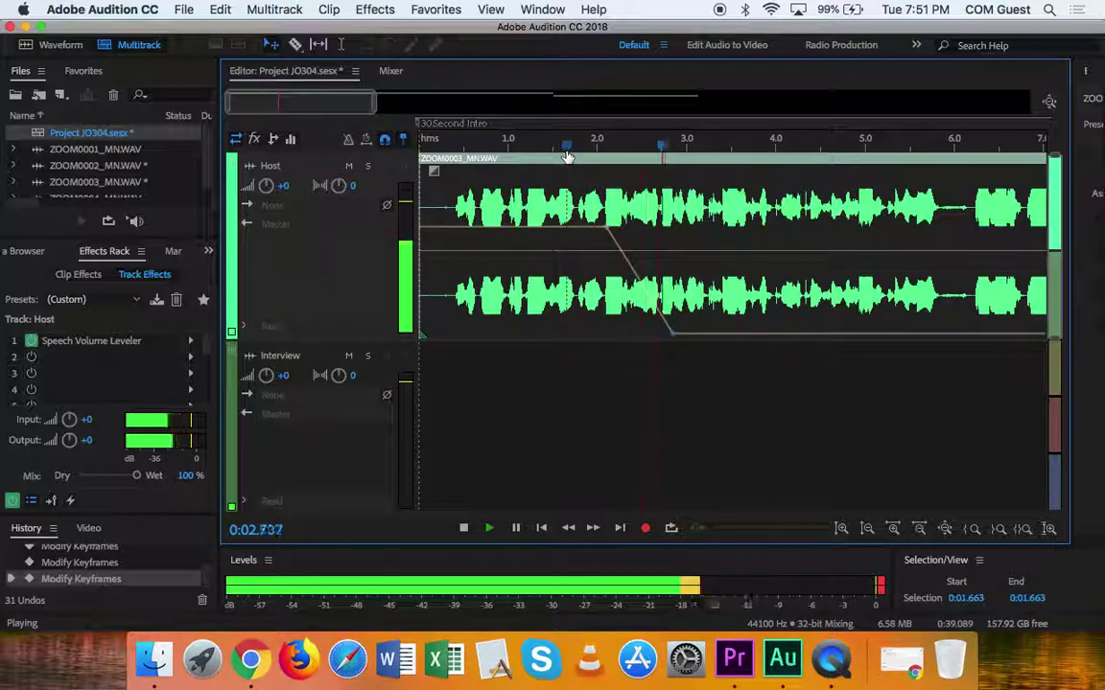
pyautogui.press('space')
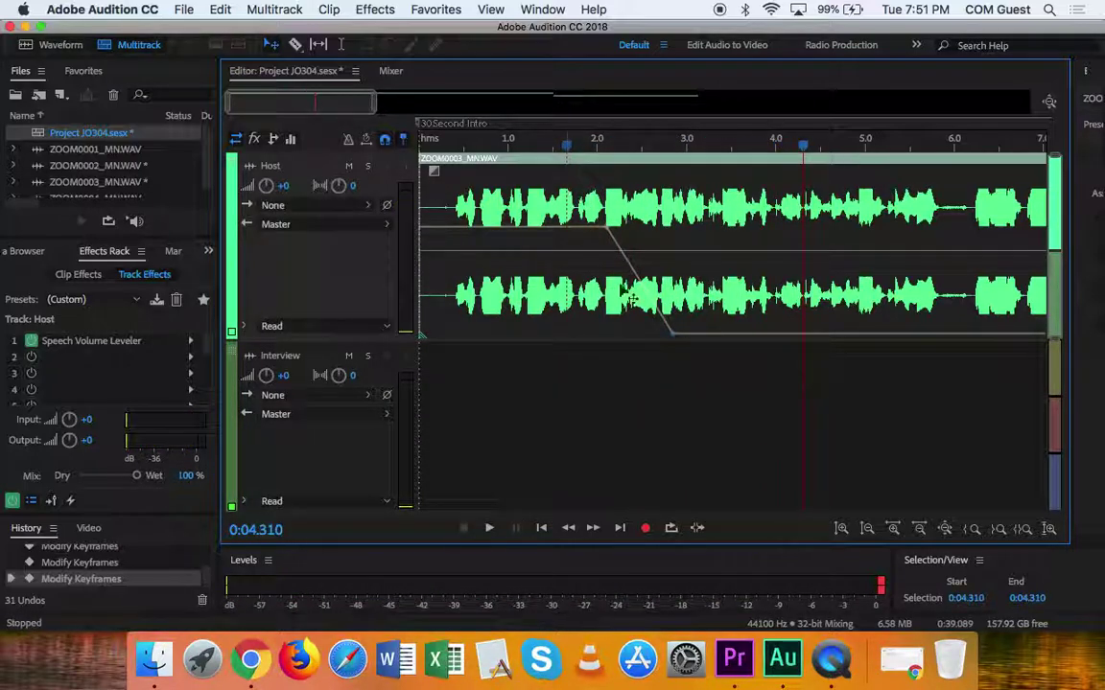
# Step: Raise the Host keyframe partway back, to about -48.9 dB, and play the adjusted fade
pyautogui.moveTo(671, 334)
pyautogui.mouseDown()
pyautogui.moveTo(678, 346)
pyautogui.moveTo(673, 324)
pyautogui.mouseUp()
pyautogui.click(606, 144)
pyautogui.press('space')
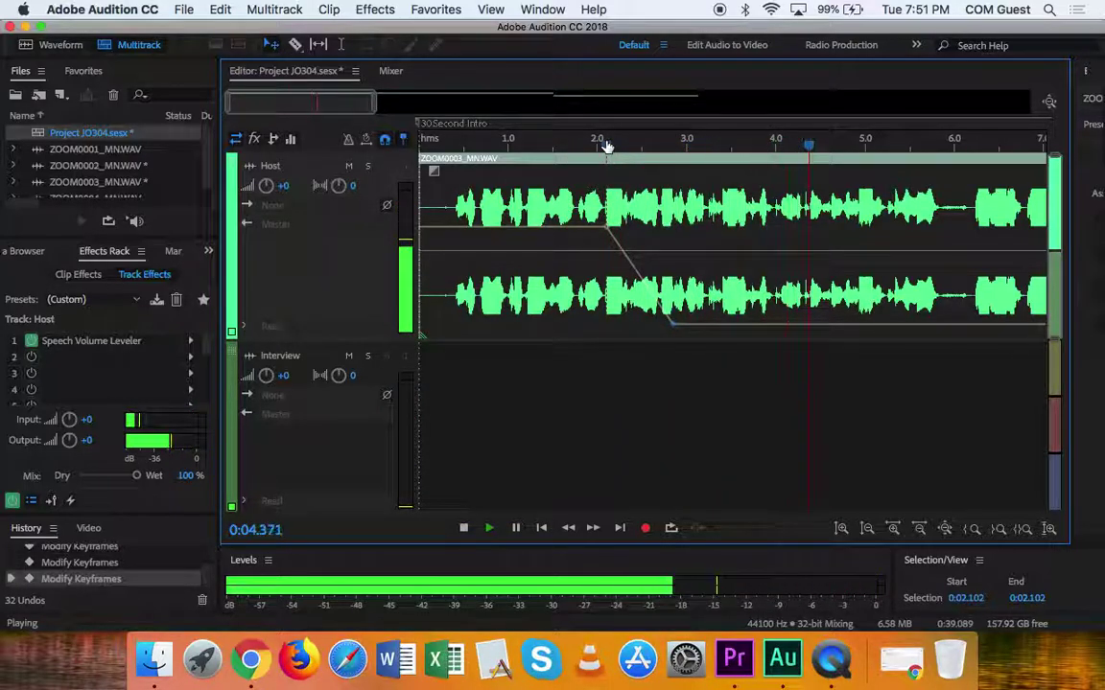
pyautogui.press('space')
pyautogui.scroll(-3, 606, 146)
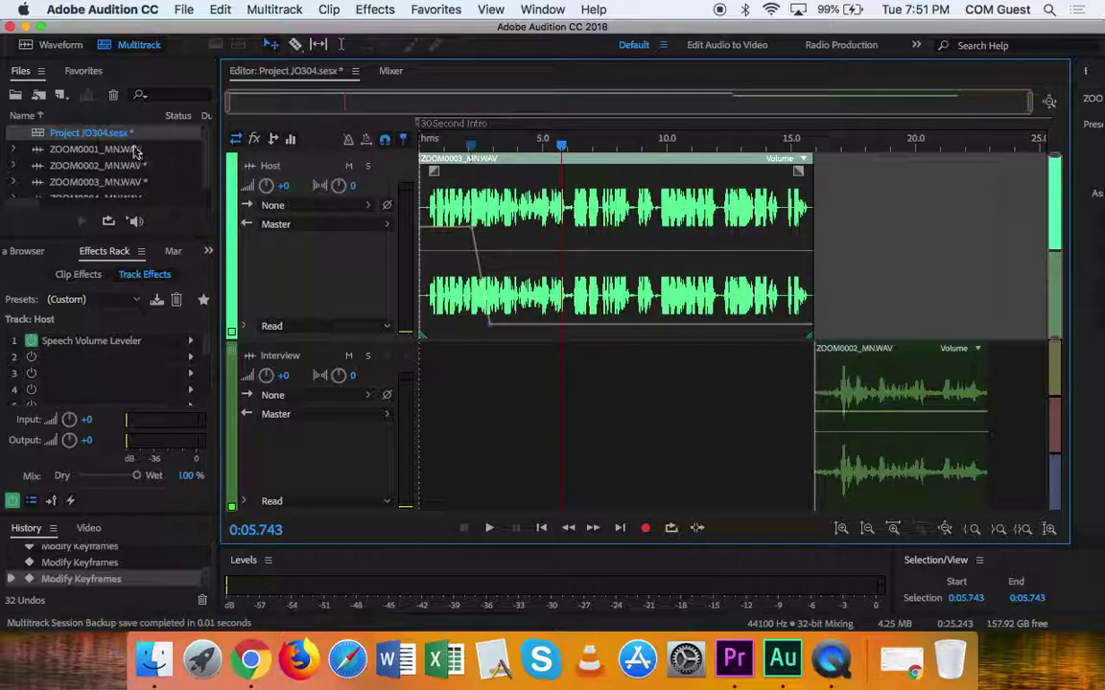
# Step: Open ZOOM0002_MN.WAV in the waveform editor and select 8.458–10.688 s
pyautogui.doubleClick(124, 165)
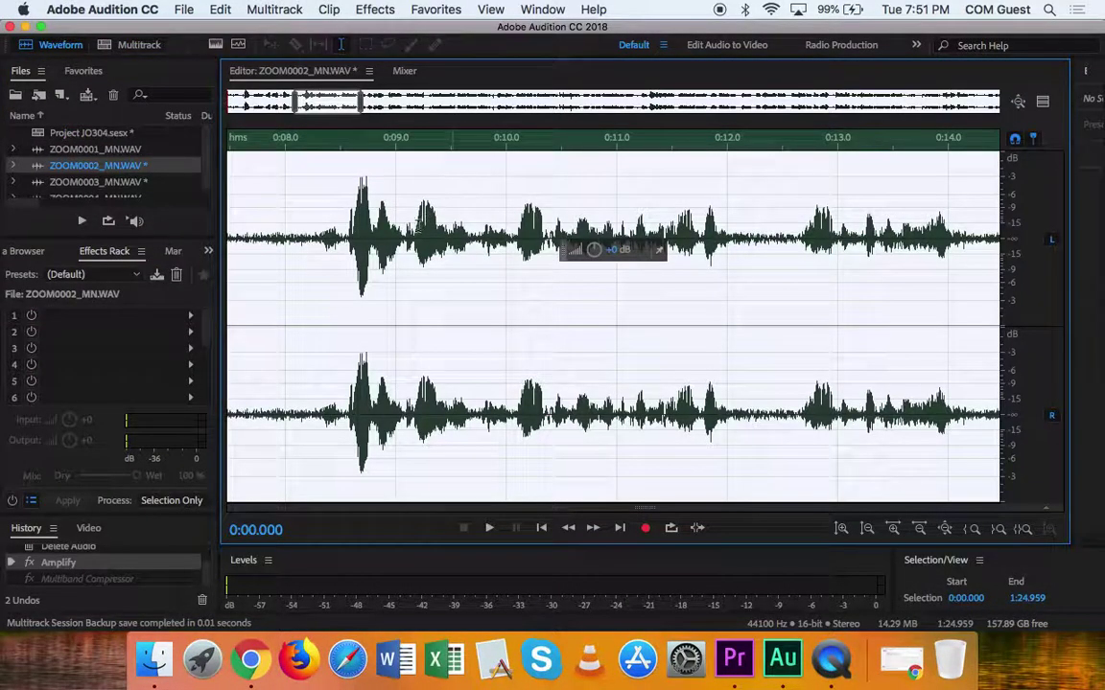
pyautogui.click(414, 206)
pyautogui.moveTo(335, 207); pyautogui.dragTo(580, 206)
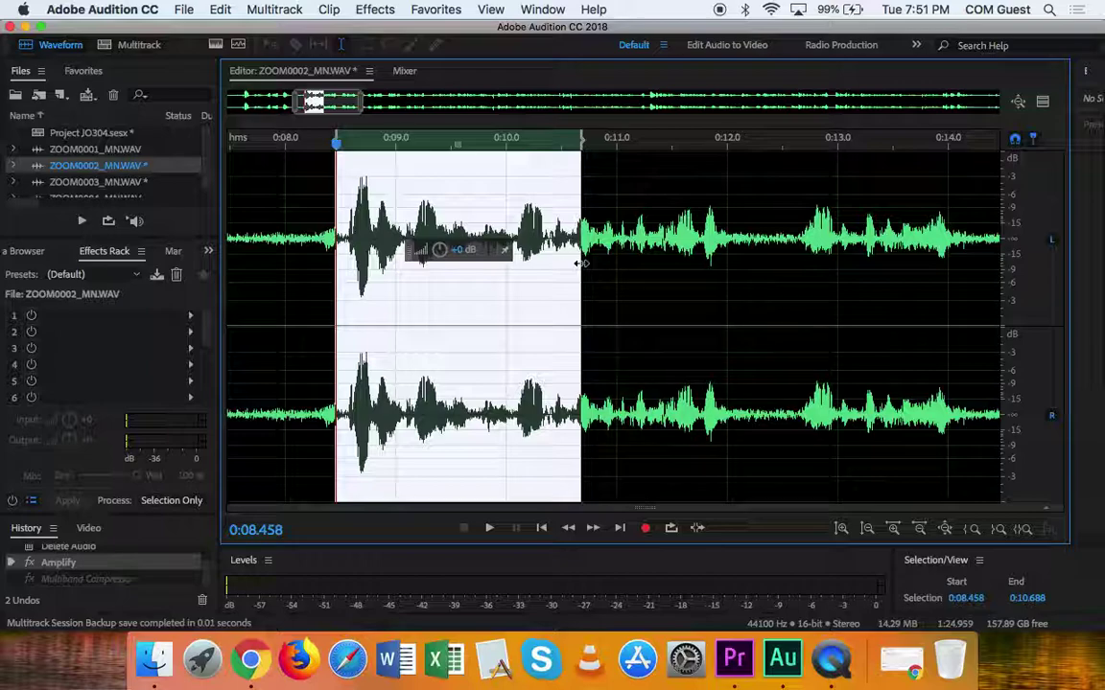
# Step: Apply the Favorites Fade In to the selection, then undo it
pyautogui.click(329, 8)
pyautogui.moveTo(369, 7)
pyautogui.moveTo(433, 10)
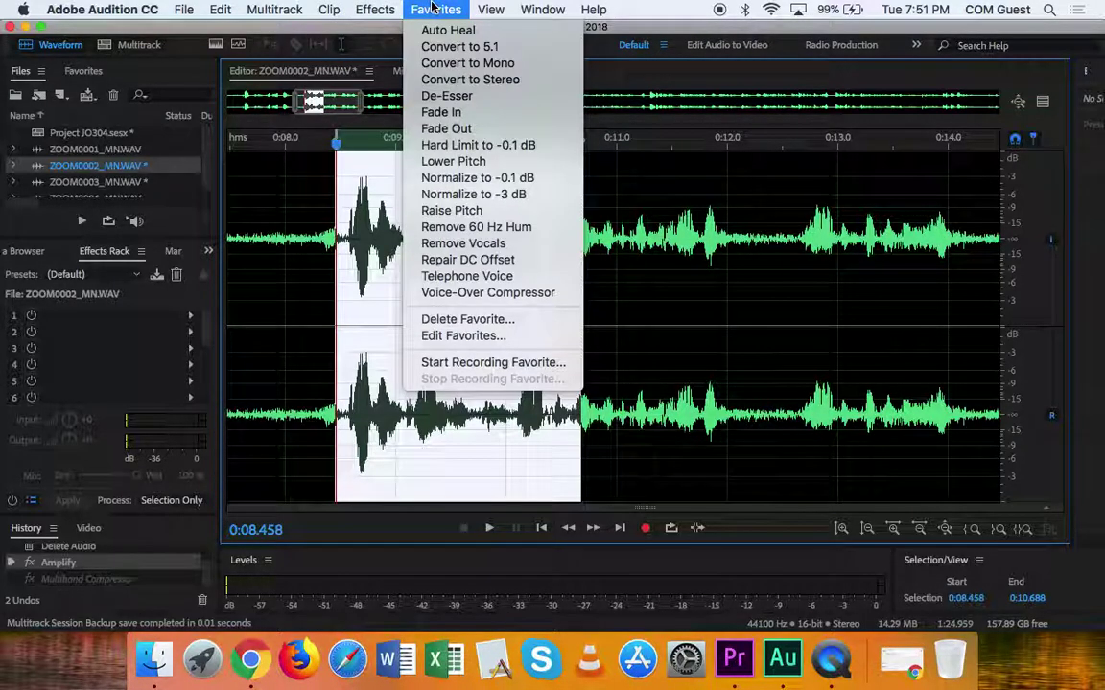
pyautogui.click(441, 112)
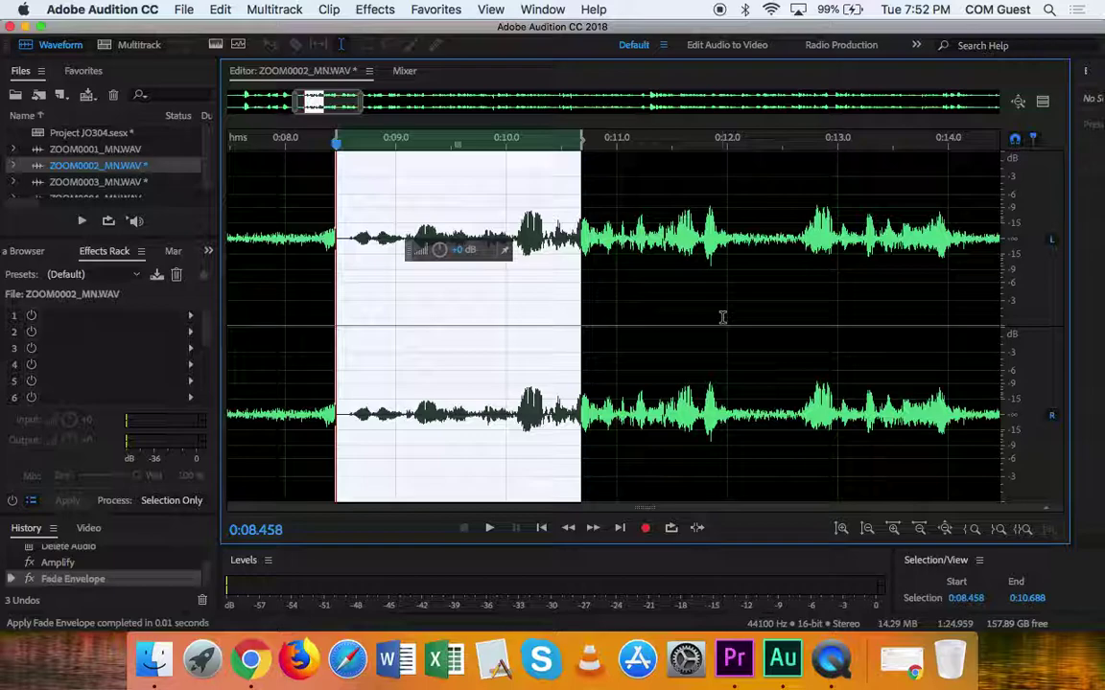
pyautogui.press('super+z')
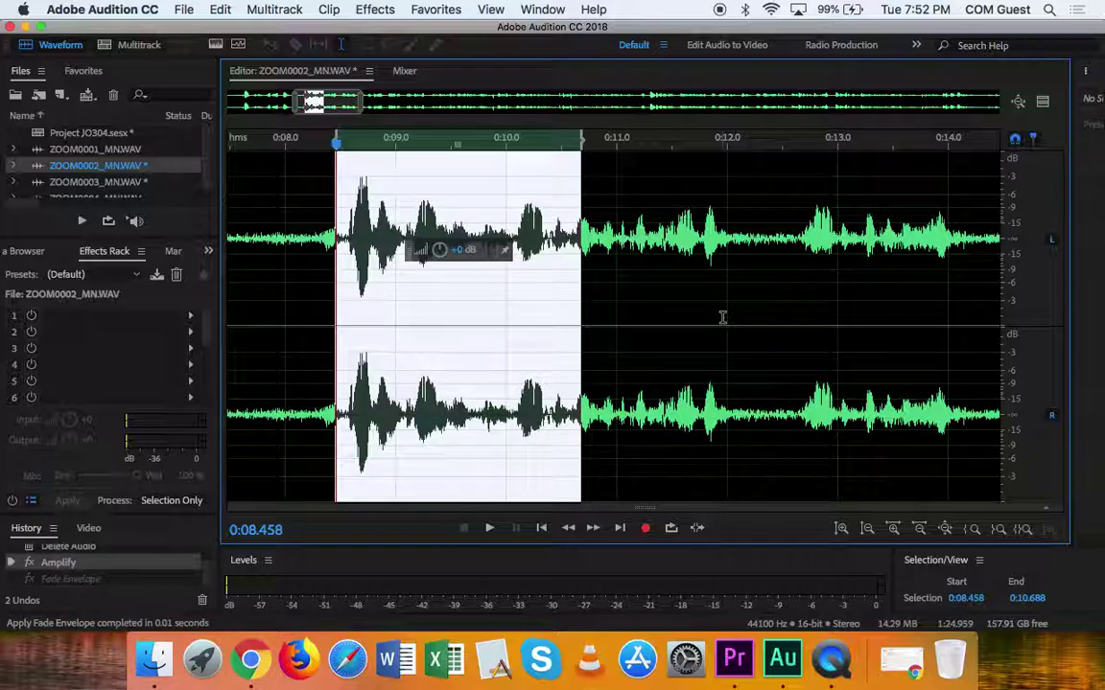
pyautogui.doubleClick(88, 133)
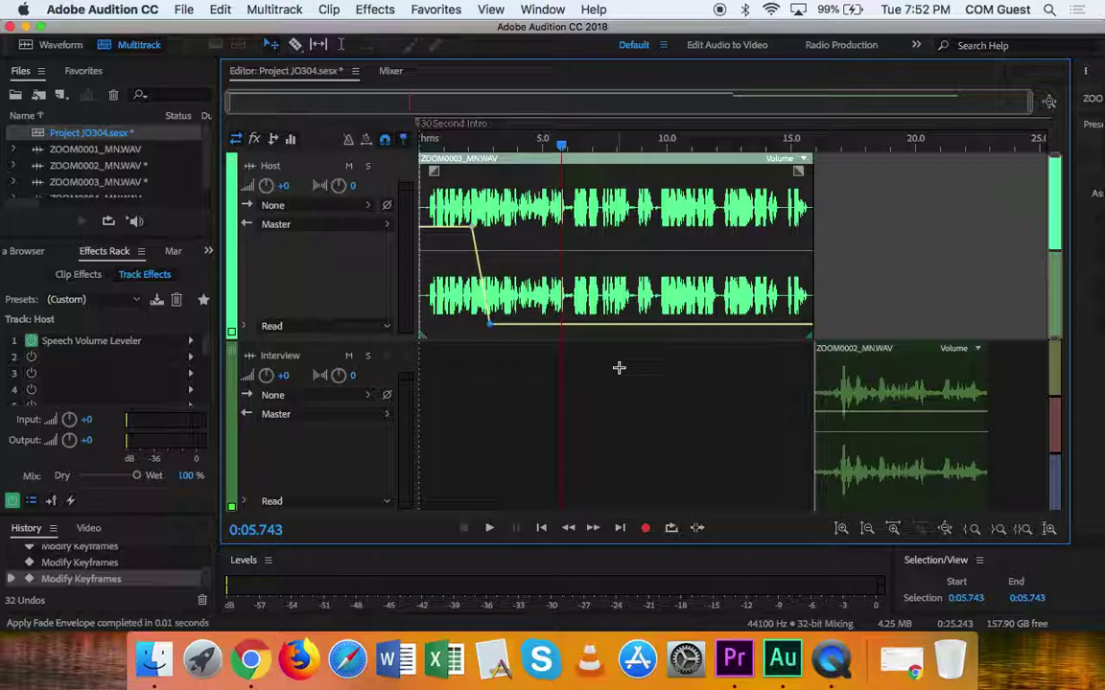
pyautogui.doubleClick(915, 407)
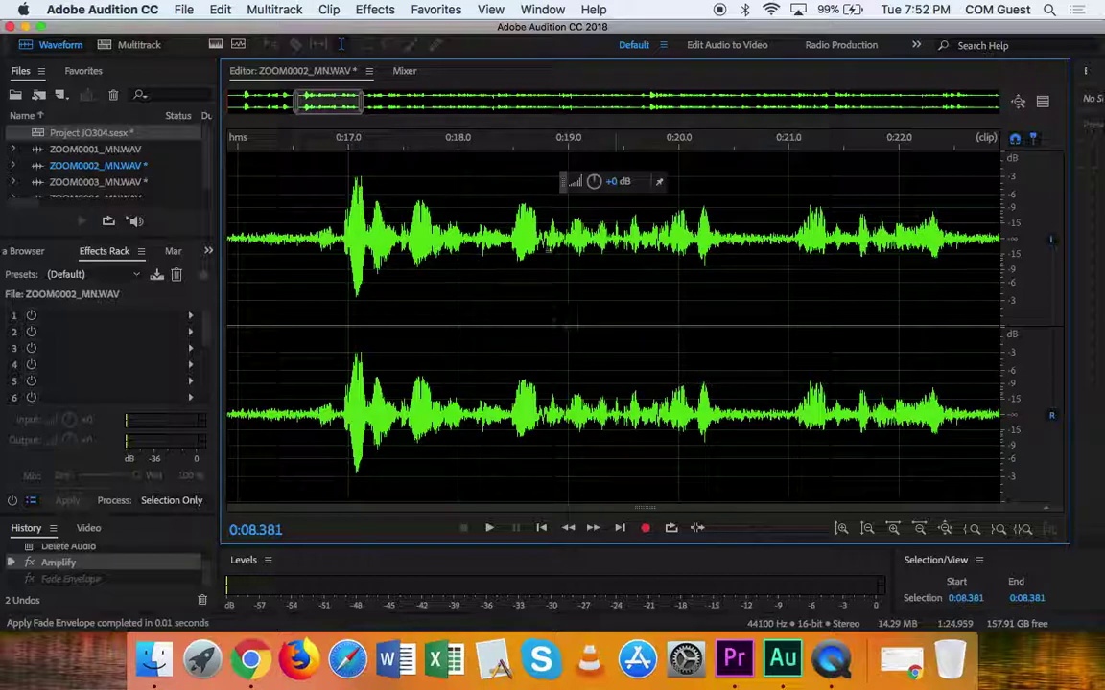
# Step: Open Multiband Compressor with the Broadcast preset and preview the interview
pyautogui.click(415, 11)
pyautogui.moveTo(375, 9)
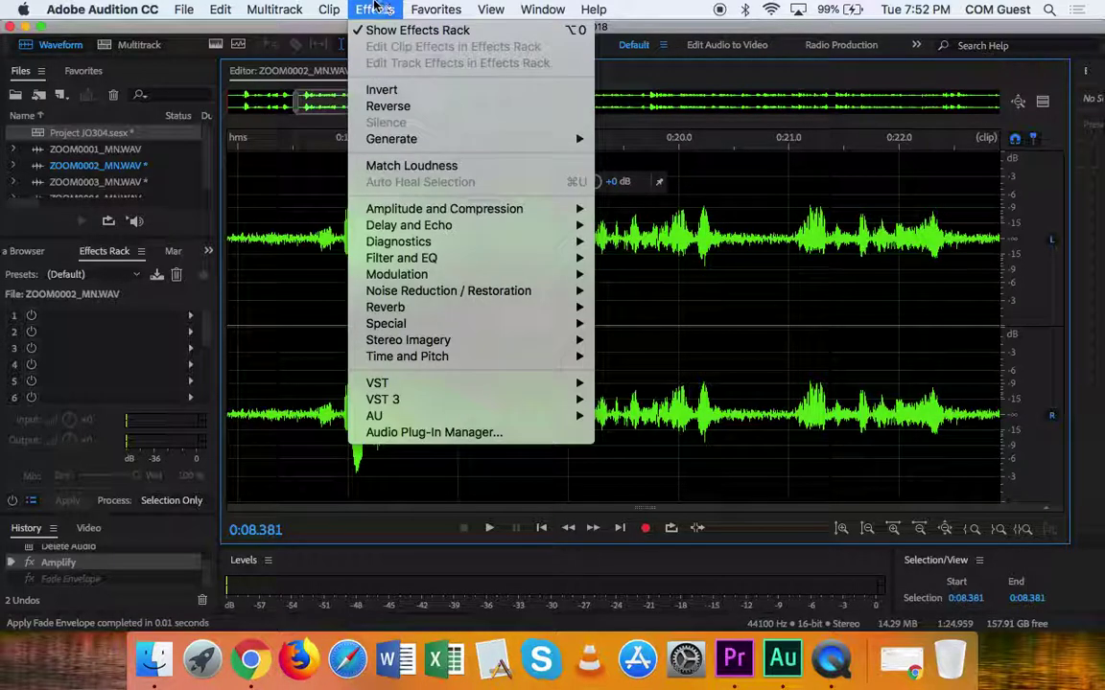
pyautogui.moveTo(426, 215)
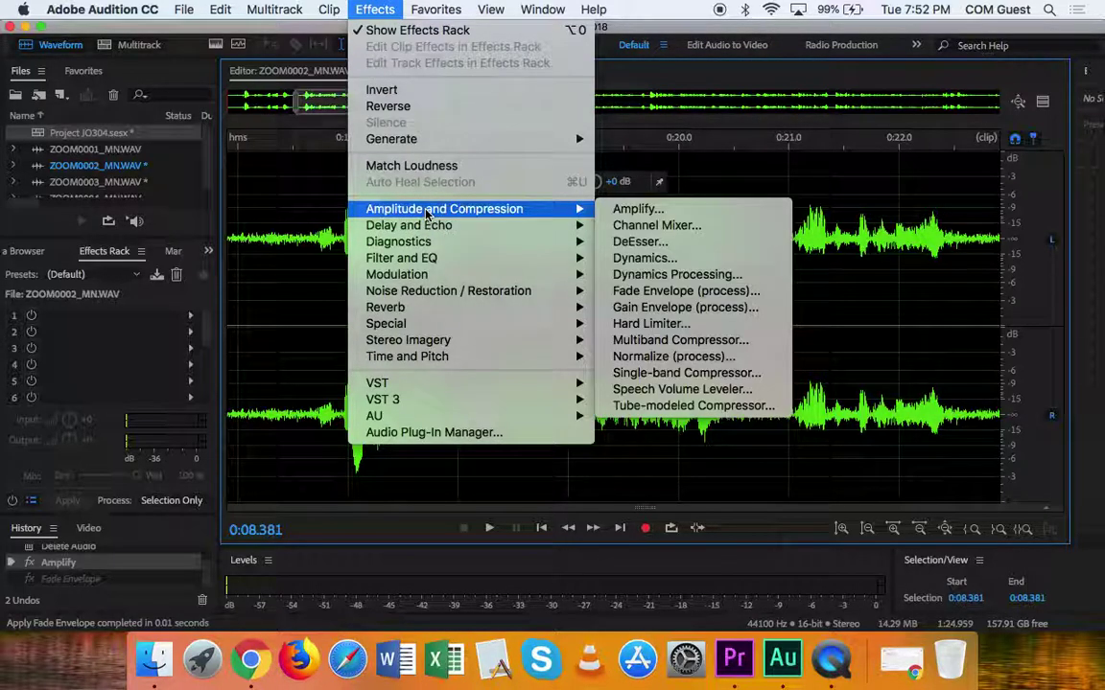
pyautogui.click(674, 341)
pyautogui.click(431, 83)
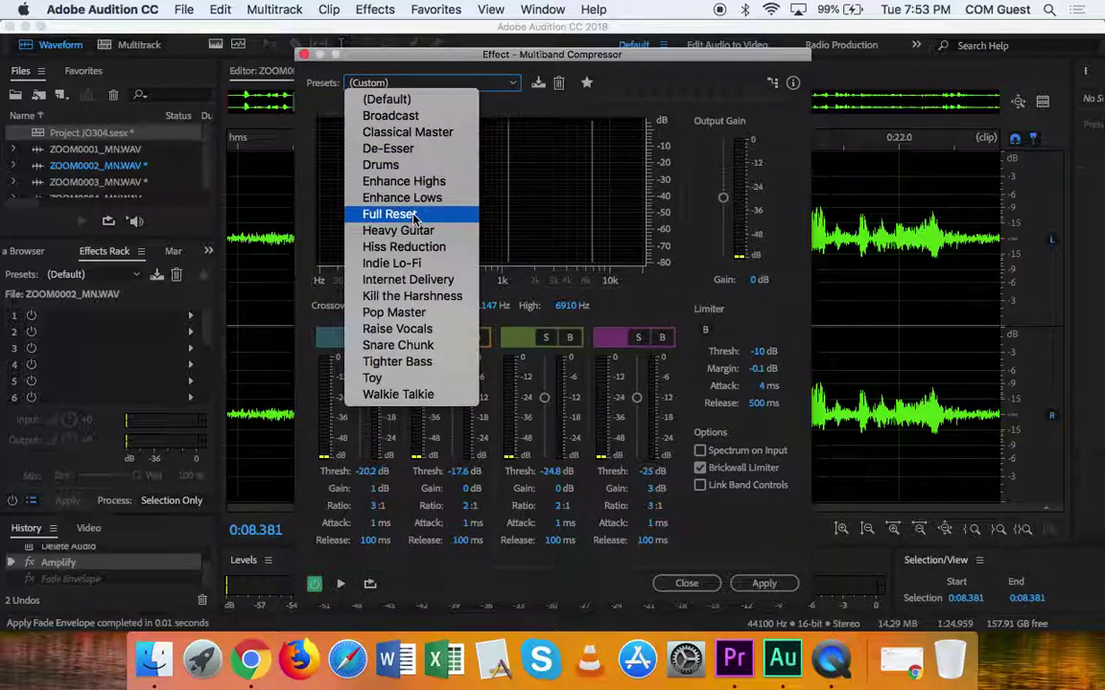
pyautogui.click(399, 116)
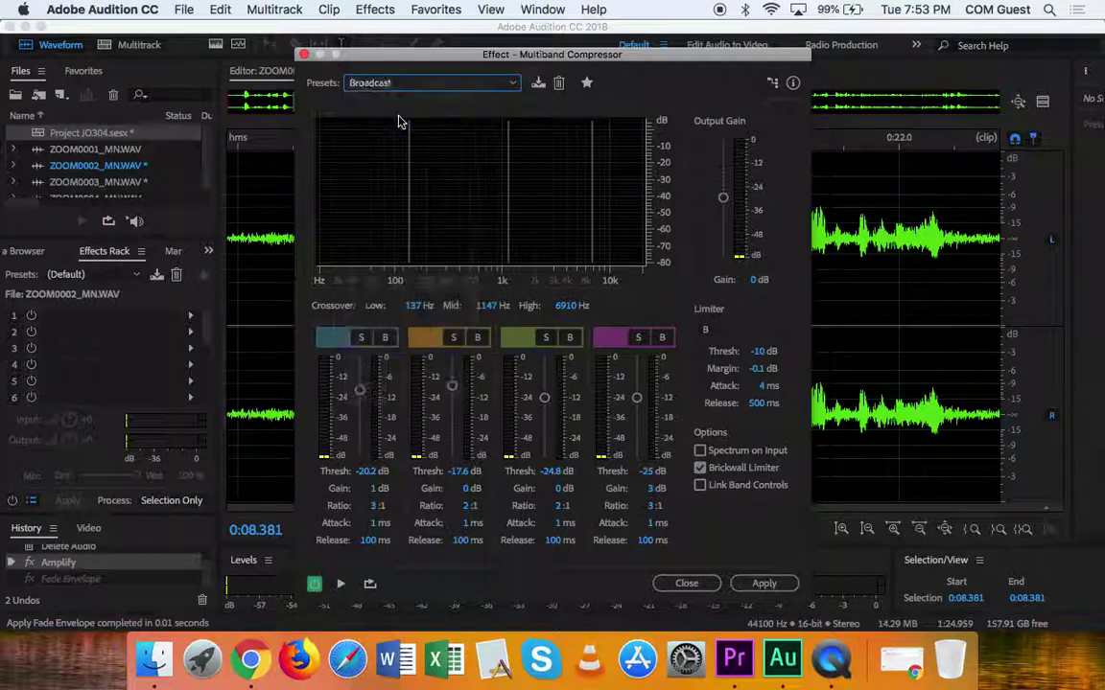
pyautogui.click(340, 583)
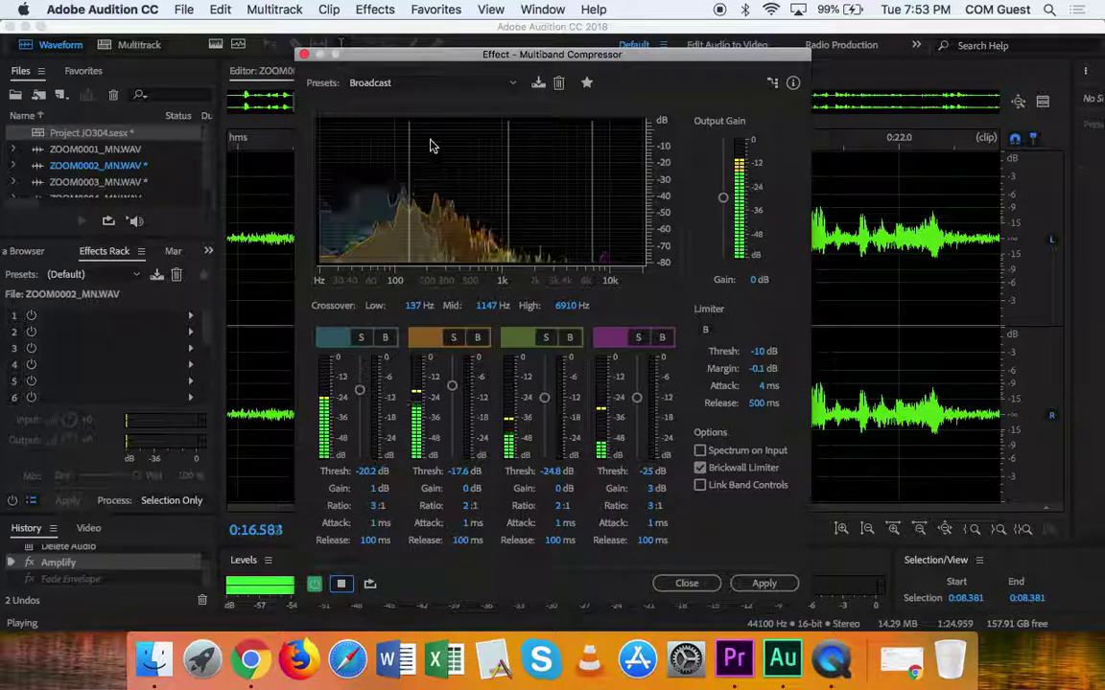
# Step: Preview the (Default) preset for comparison, then switch back to Broadcast
pyautogui.click(384, 84)
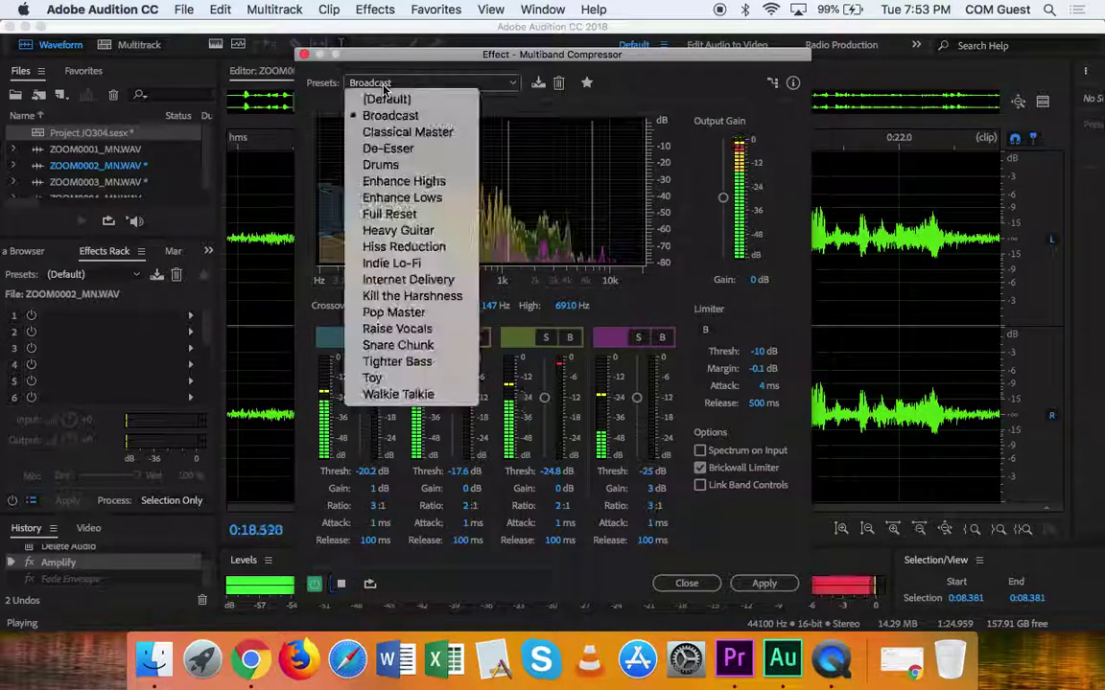
pyautogui.click(386, 100)
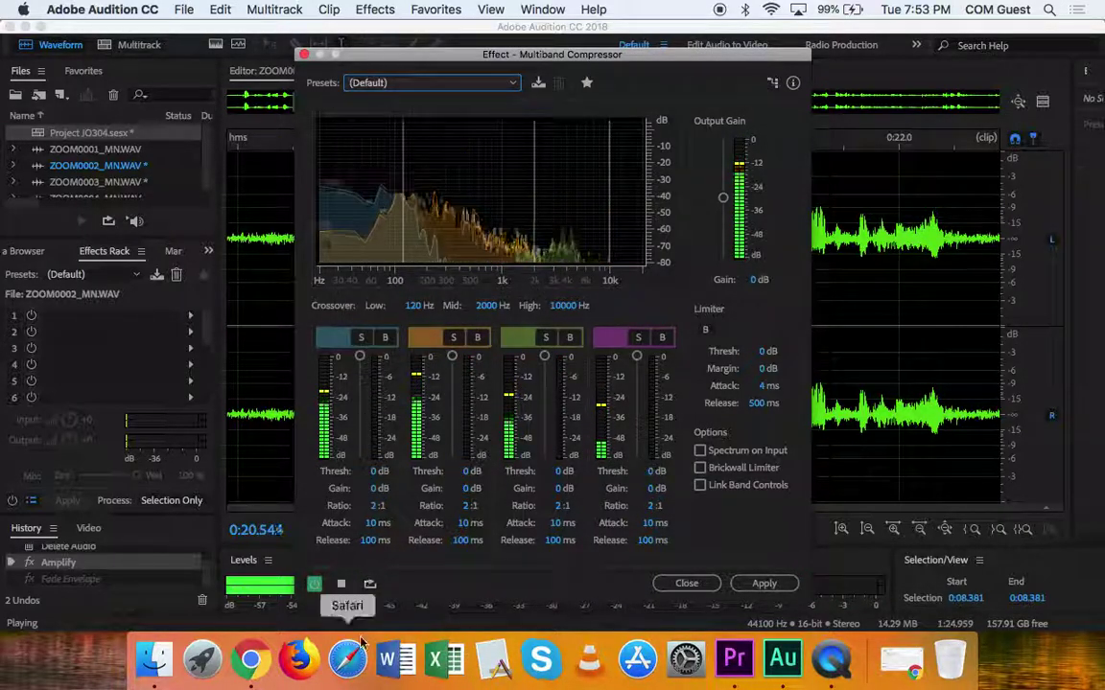
pyautogui.click(340, 583)
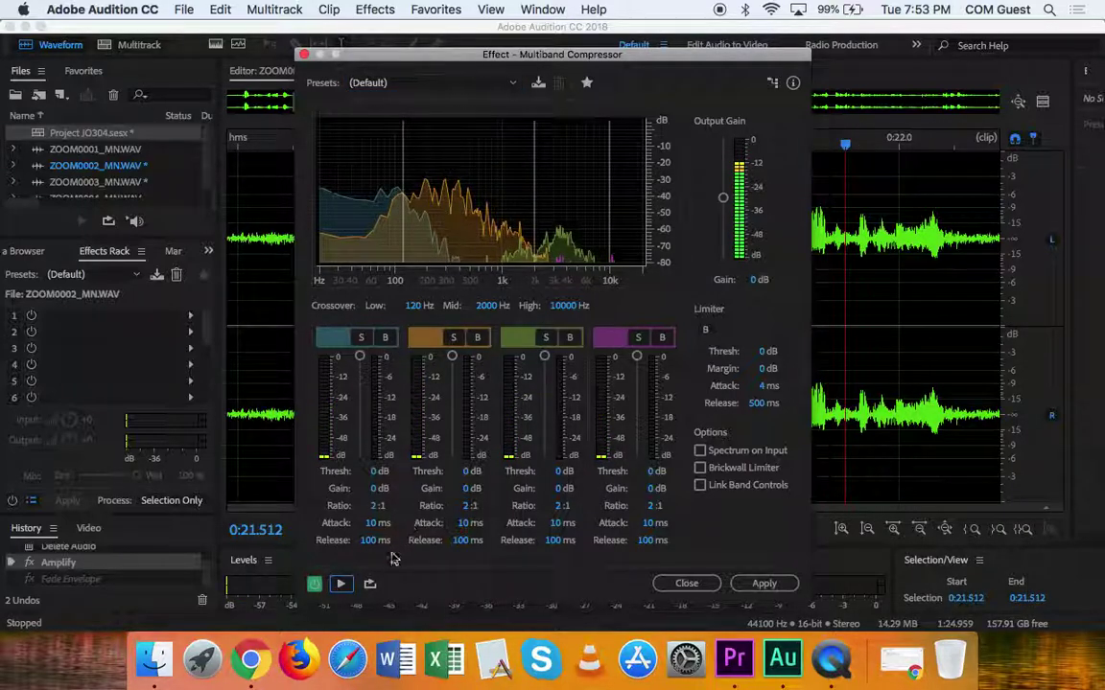
pyautogui.click(340, 584)
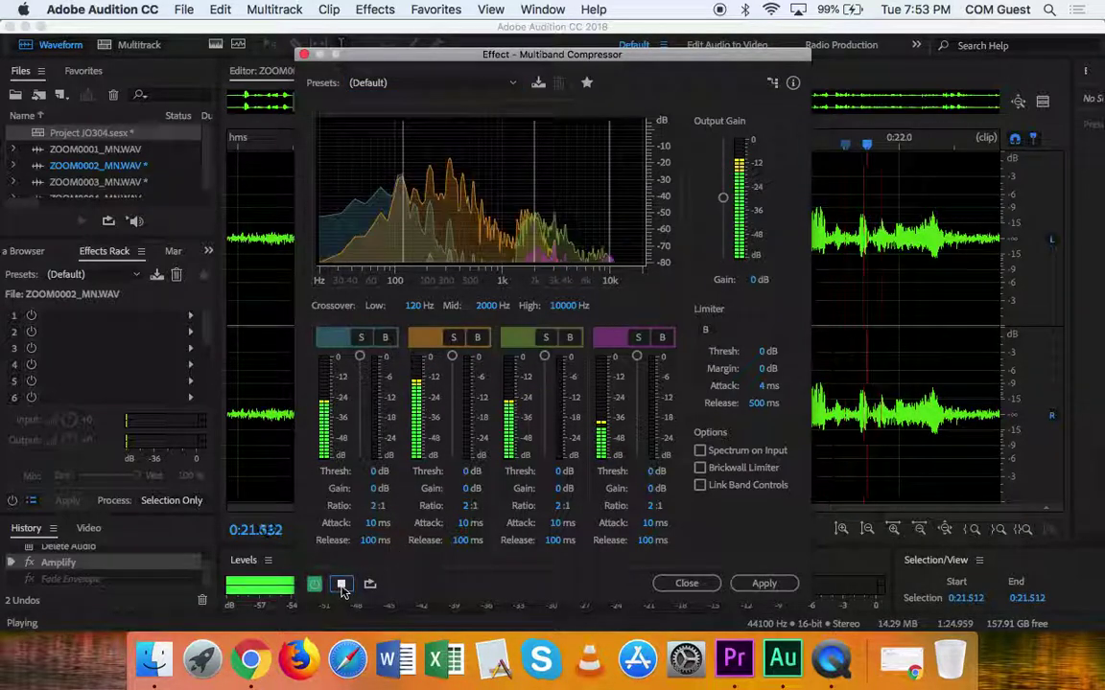
pyautogui.click(413, 83)
pyautogui.click(436, 119)
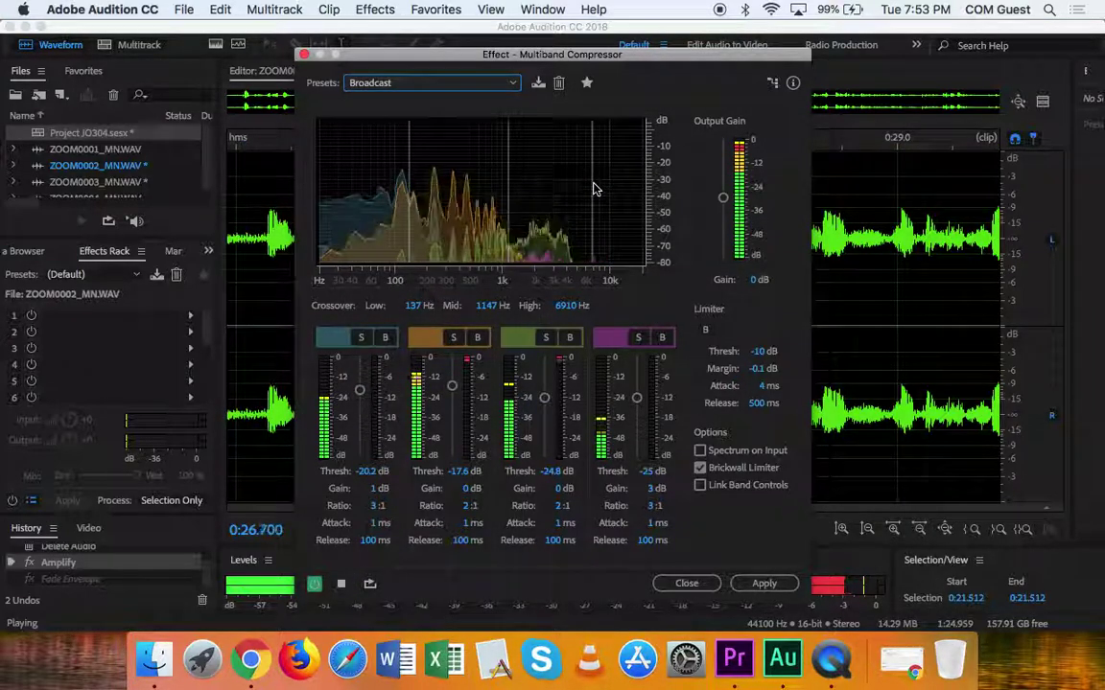
# Step: Re-preview Broadcast, lower Output Gain to -4 dB, and apply the multiband compression
pyautogui.click(339, 587)
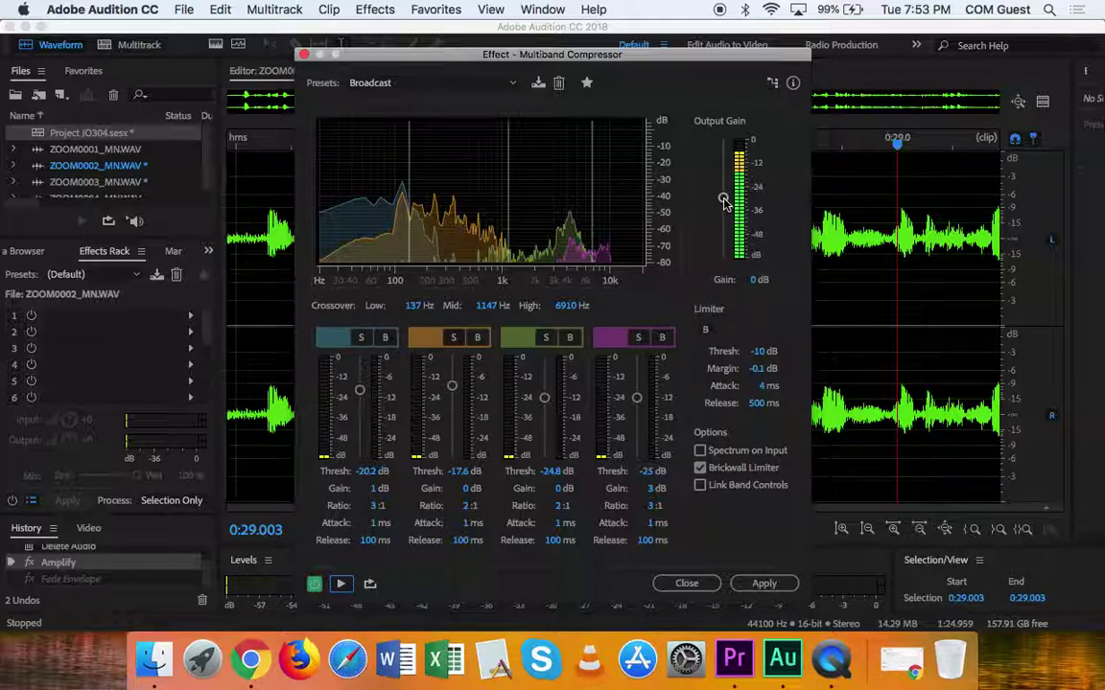
pyautogui.click(341, 584)
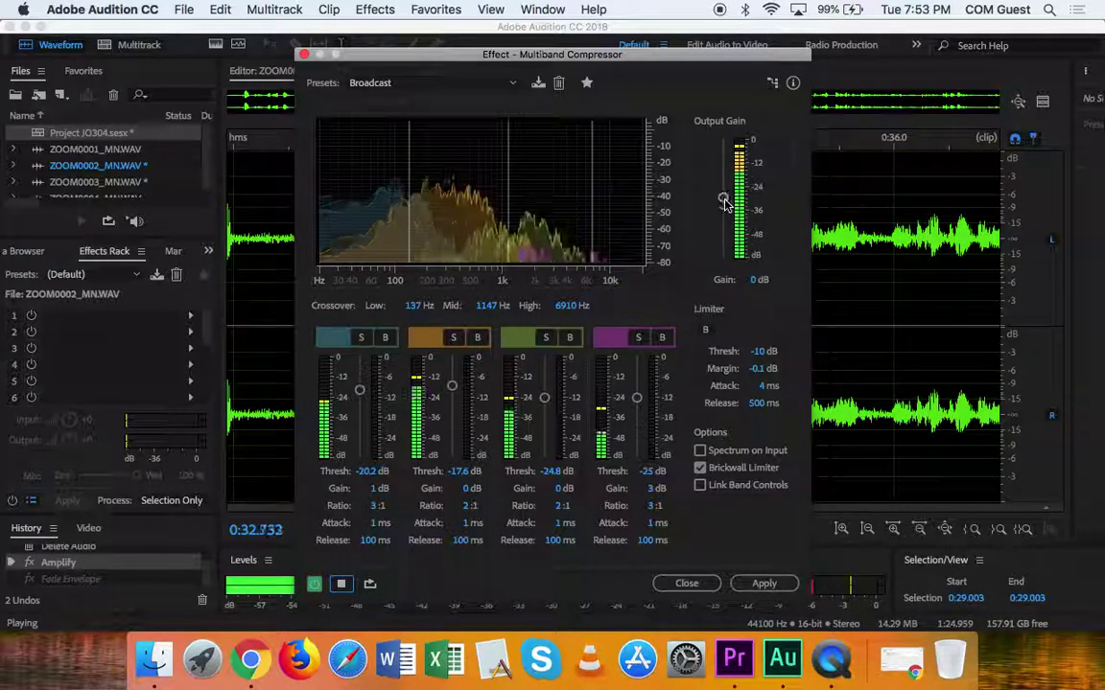
pyautogui.moveTo(729, 194); pyautogui.dragTo(727, 218)
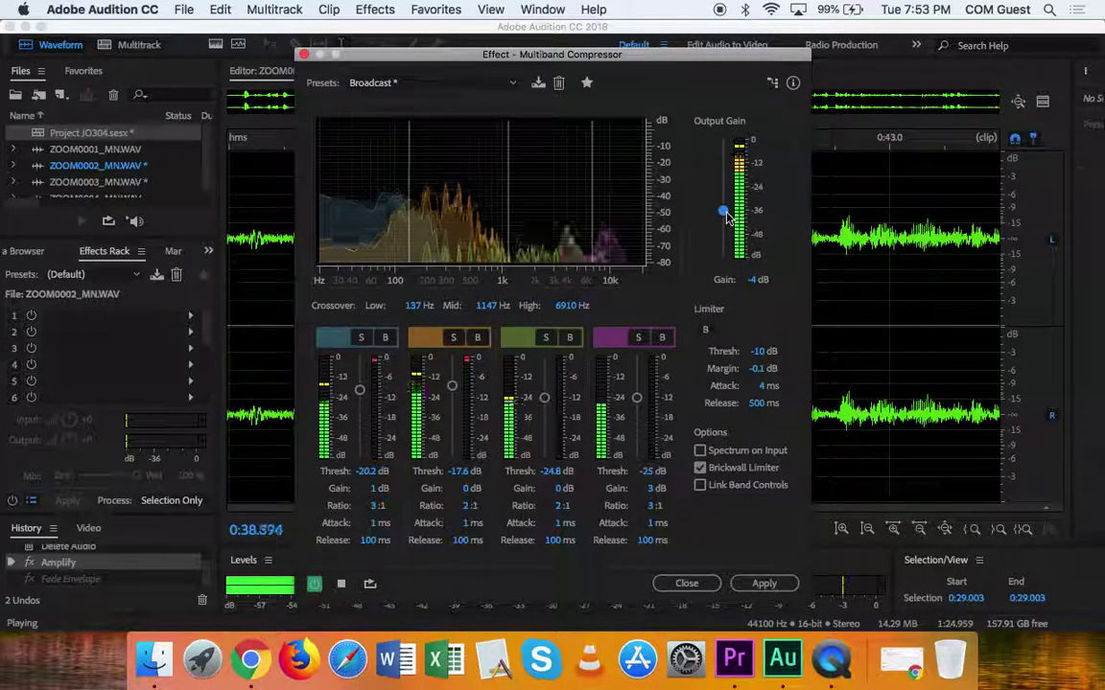
pyautogui.click(779, 586)
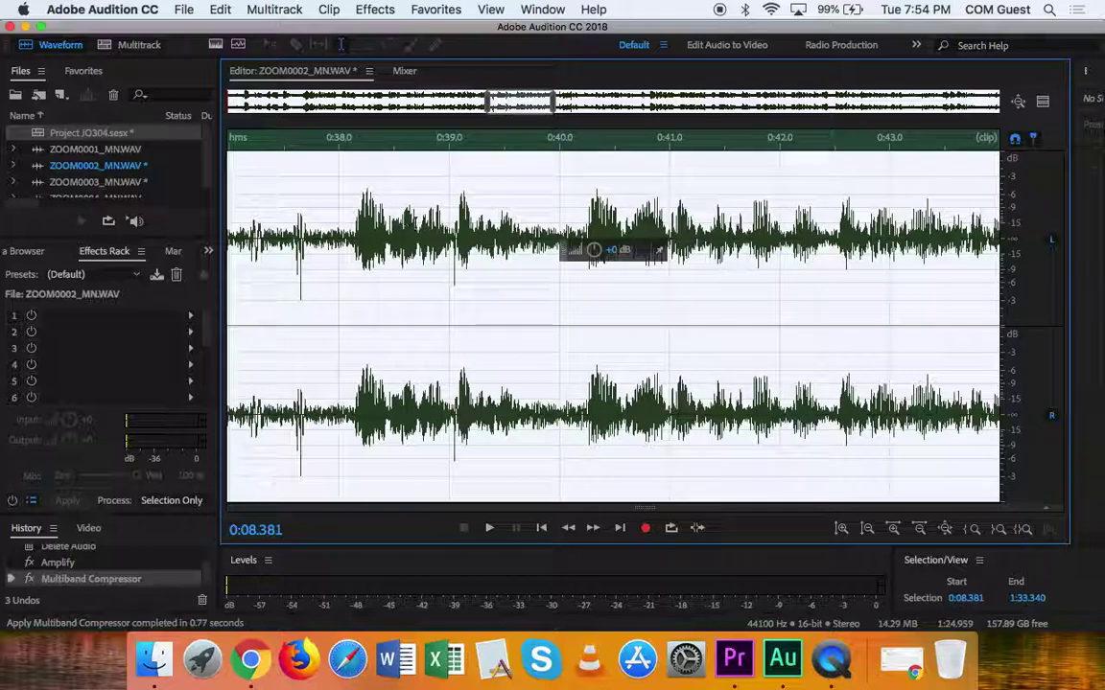
pyautogui.click(372, 211)
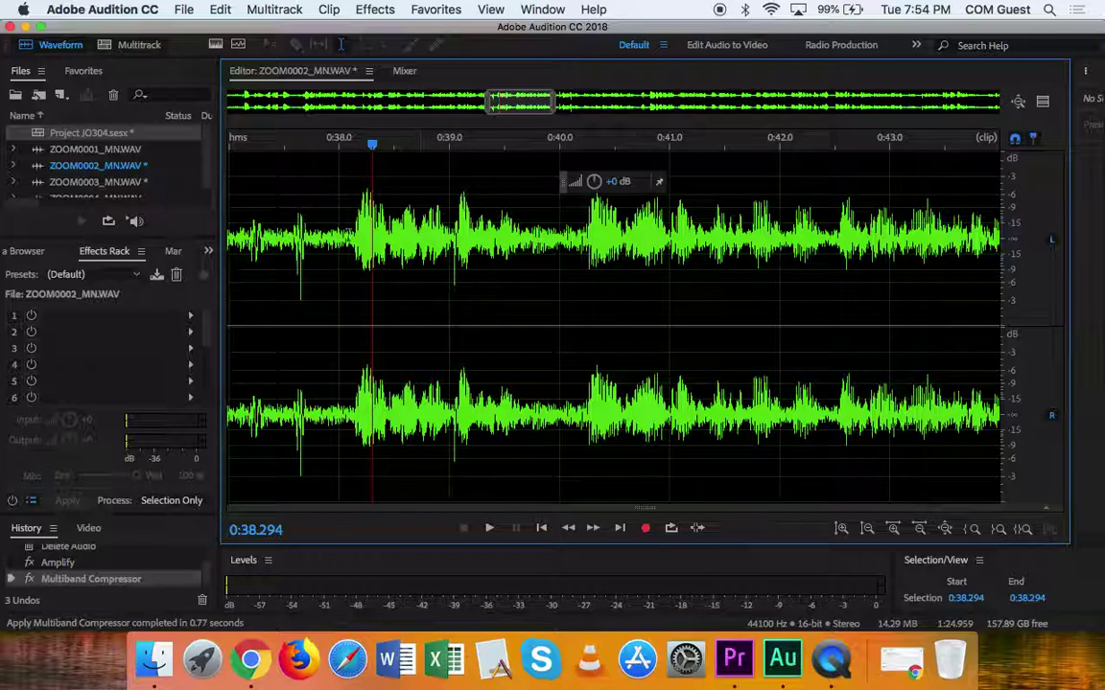
pyautogui.click(330, 235)
pyautogui.press('space')
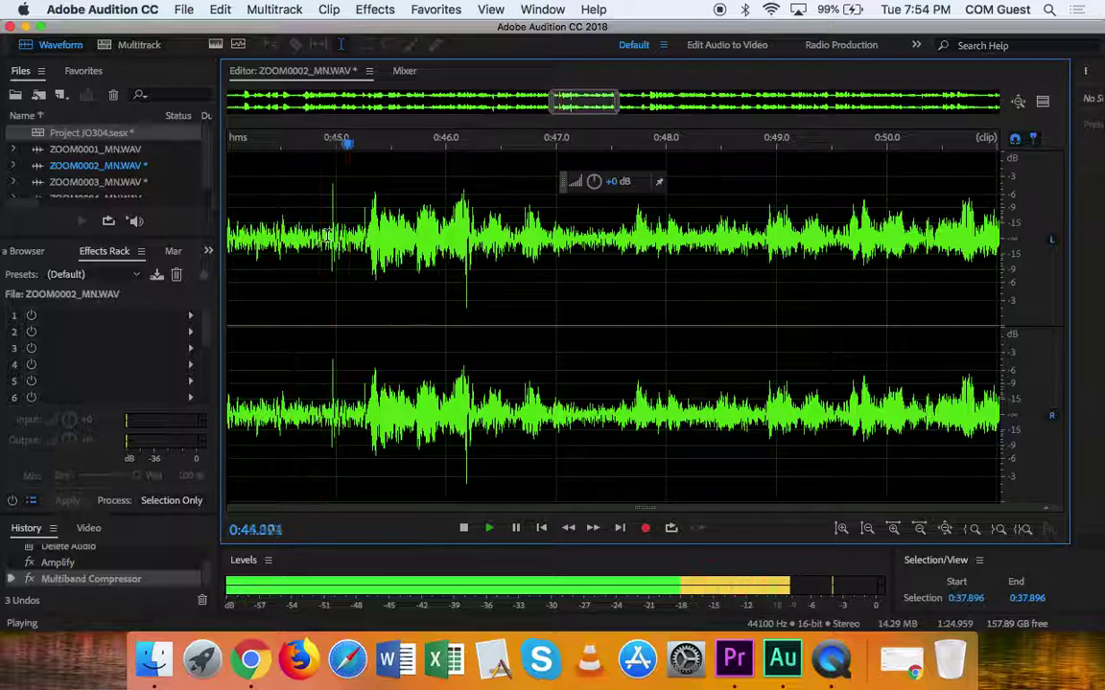
pyautogui.press('space')
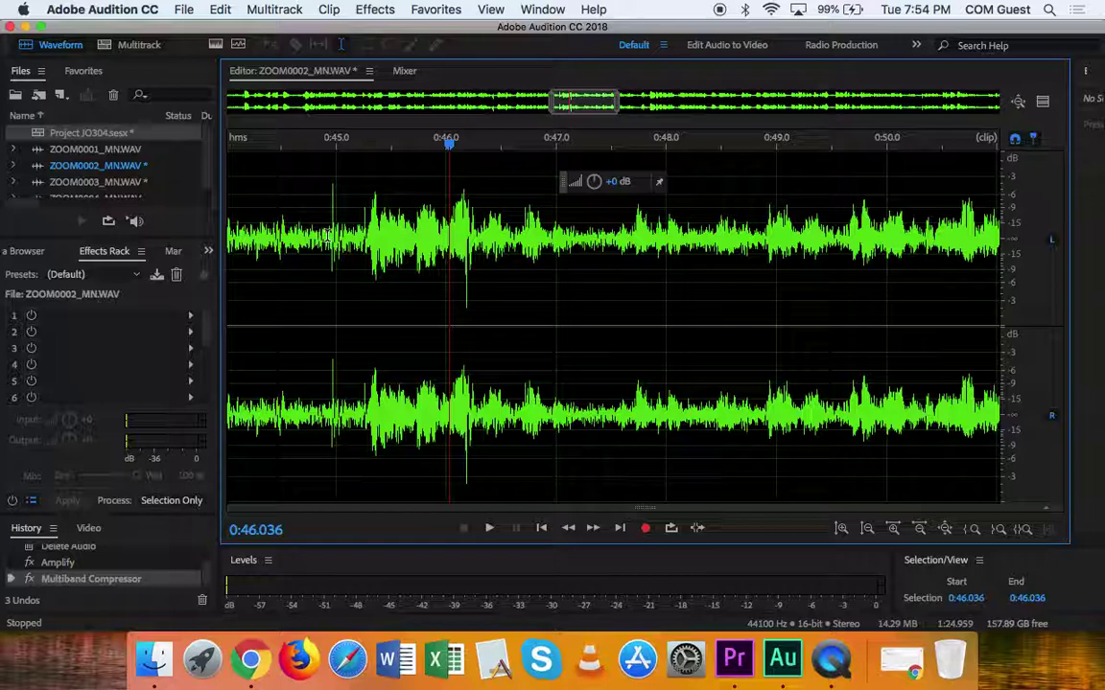
# Step: Open the Project JO304 multitrack session and play it from about 11 seconds
pyautogui.doubleClick(37, 134)
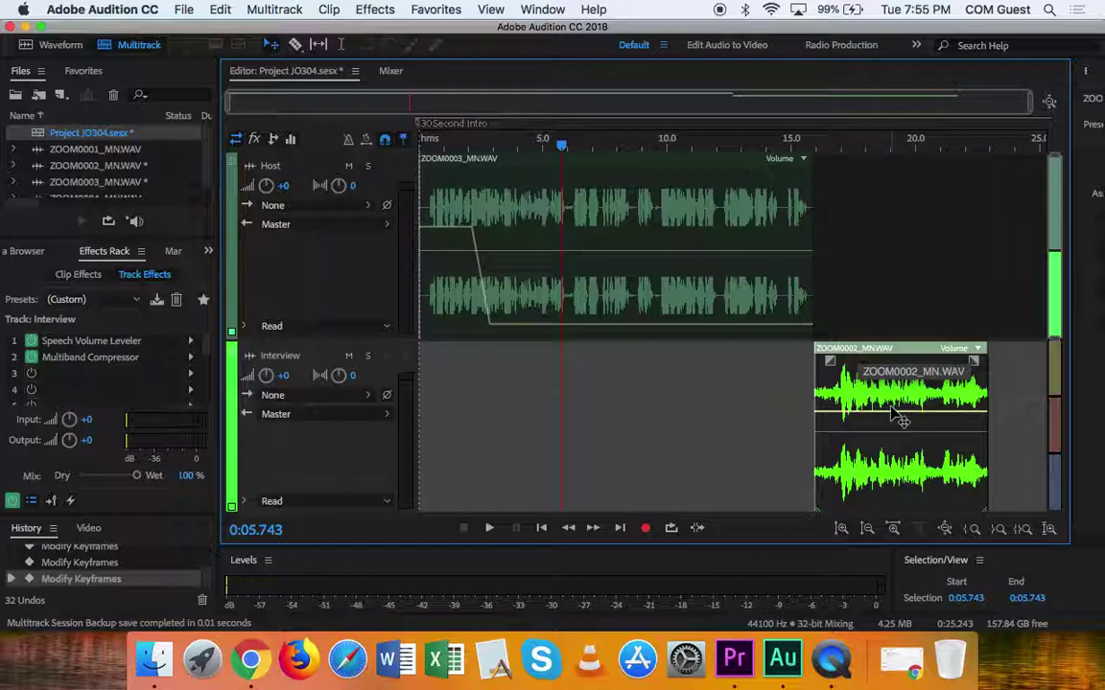
pyautogui.click(696, 149)
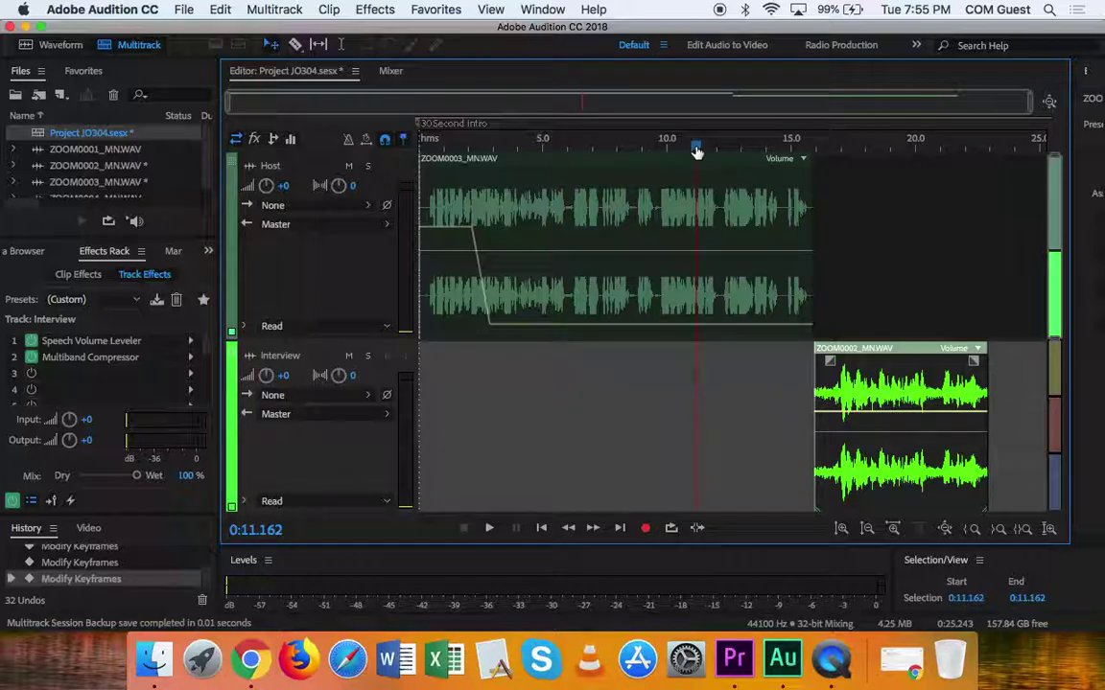
pyautogui.press('space')
pyautogui.press('XF86AudioRaiseVolume')
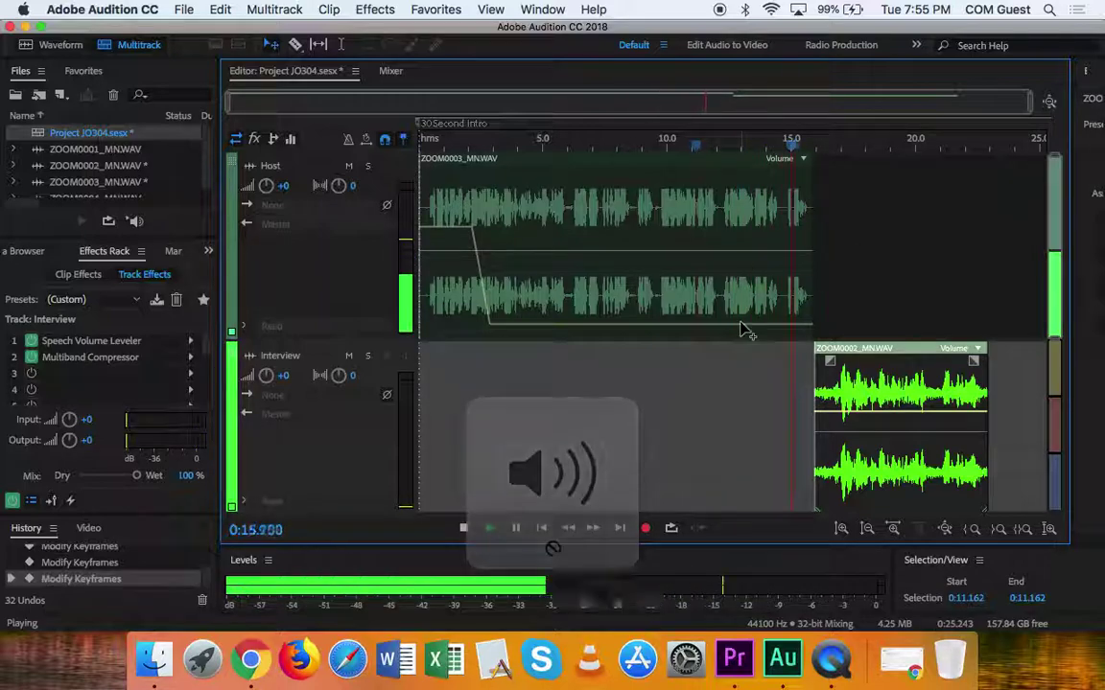
pyautogui.press('space')
# Step: Raise the Host clip's low volume keyframe to flatten its envelope, then replay from about 11.9 seconds
pyautogui.click(499, 297)
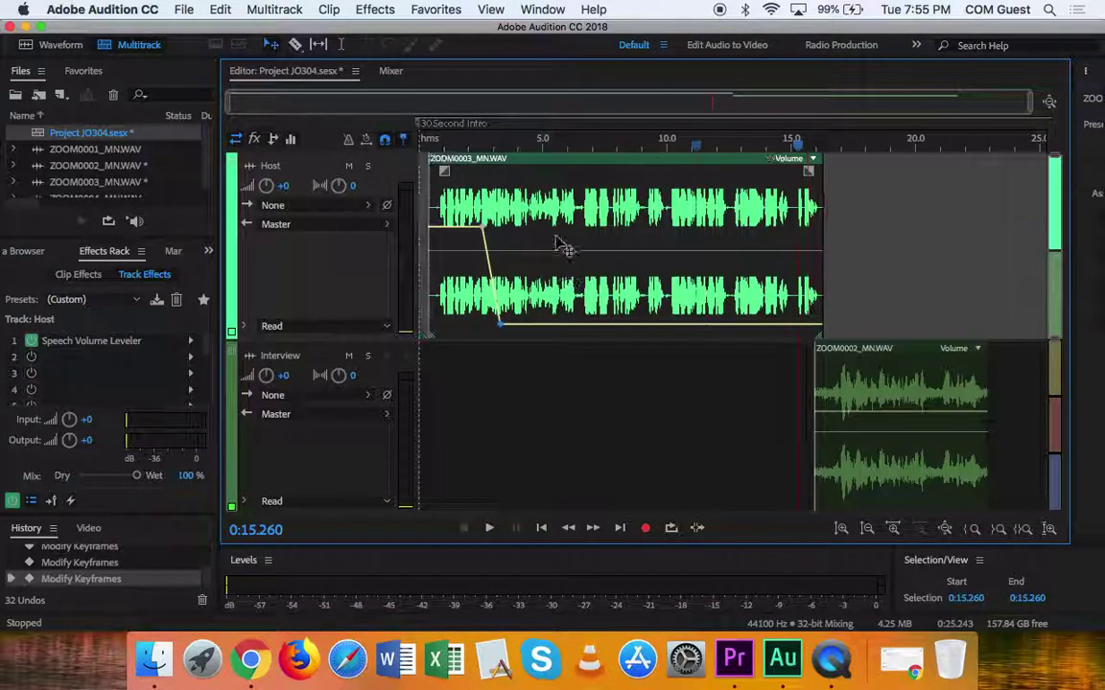
pyautogui.moveTo(500, 325); pyautogui.dragTo(508, 227)
pyautogui.click(714, 141)
pyautogui.press('space')
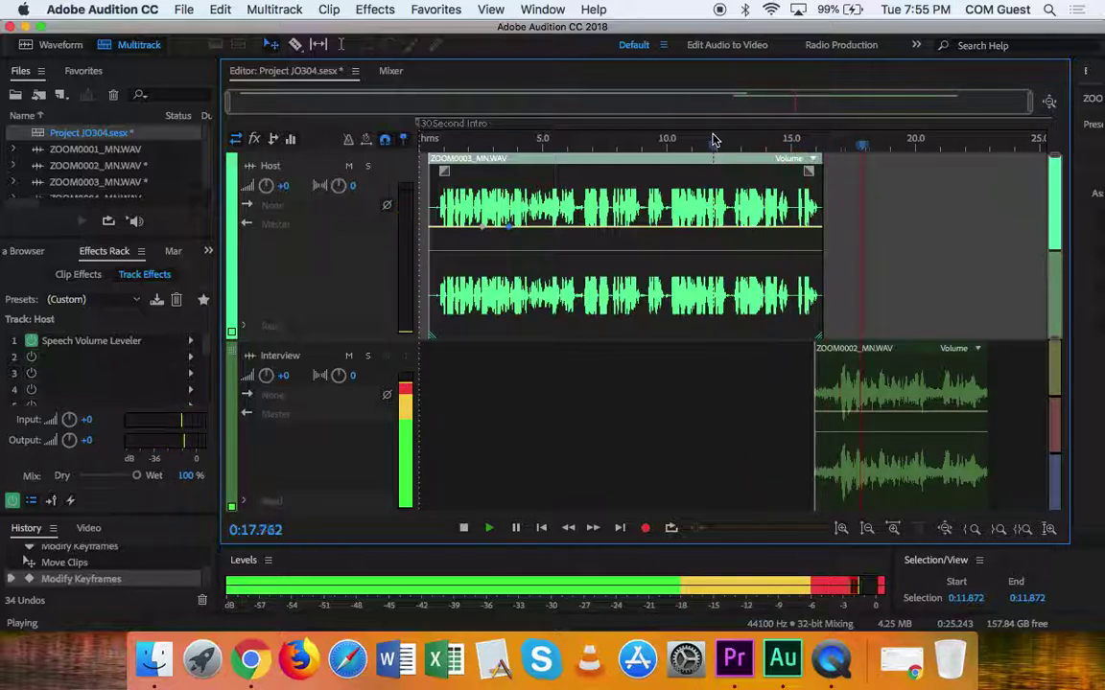
# Step: Lower the Interview clip's volume line, about 2 dB then further, checking the level by playback
pyautogui.click(911, 423)
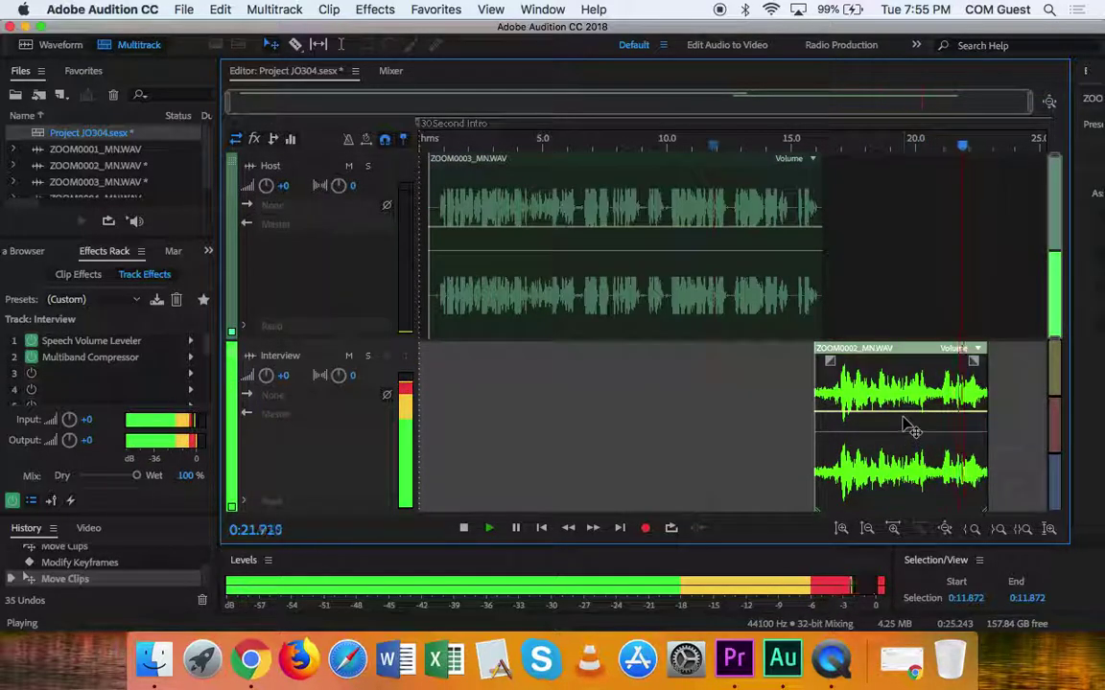
pyautogui.moveTo(904, 413); pyautogui.dragTo(911, 428)
pyautogui.click(812, 147)
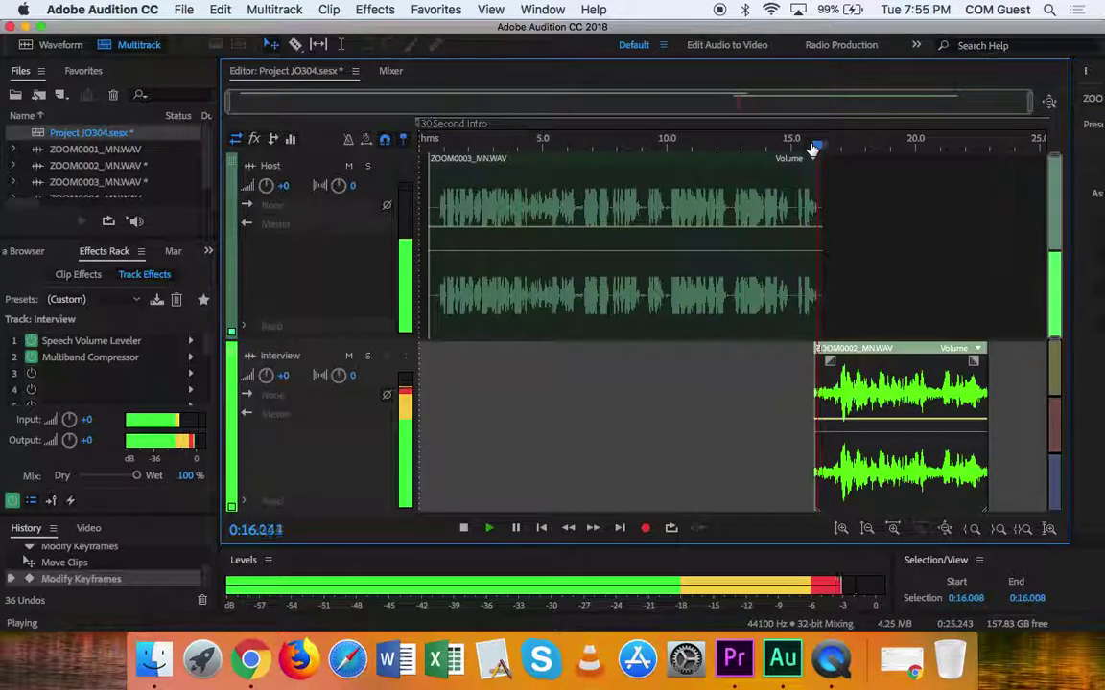
pyautogui.press('space')
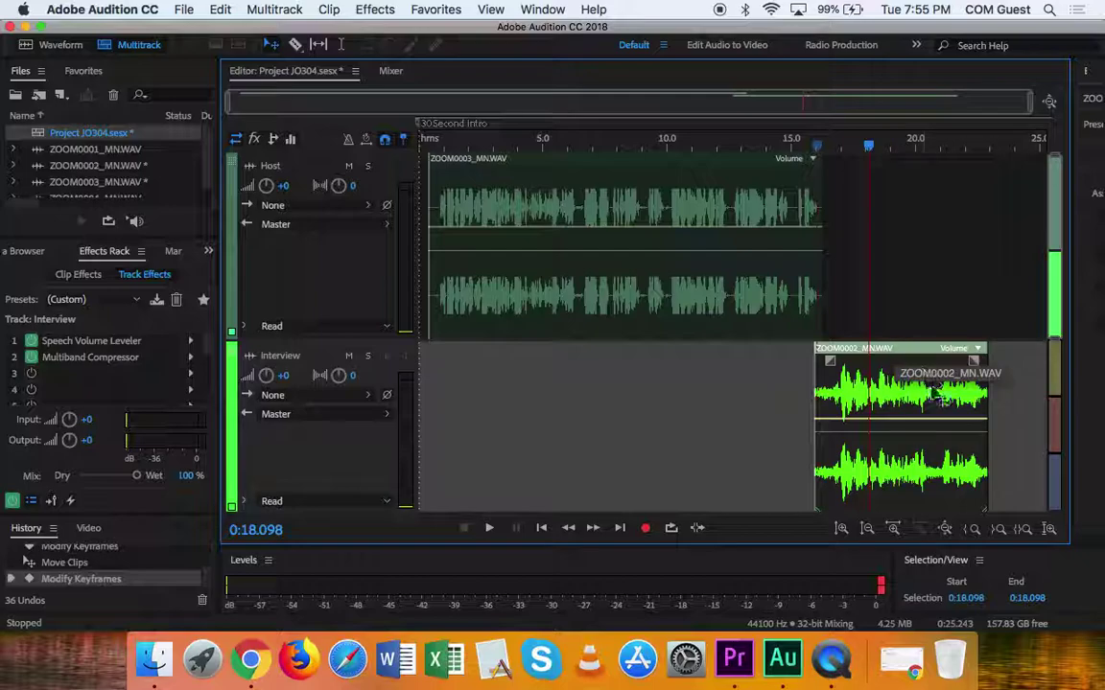
pyautogui.moveTo(906, 425); pyautogui.dragTo(906, 448)
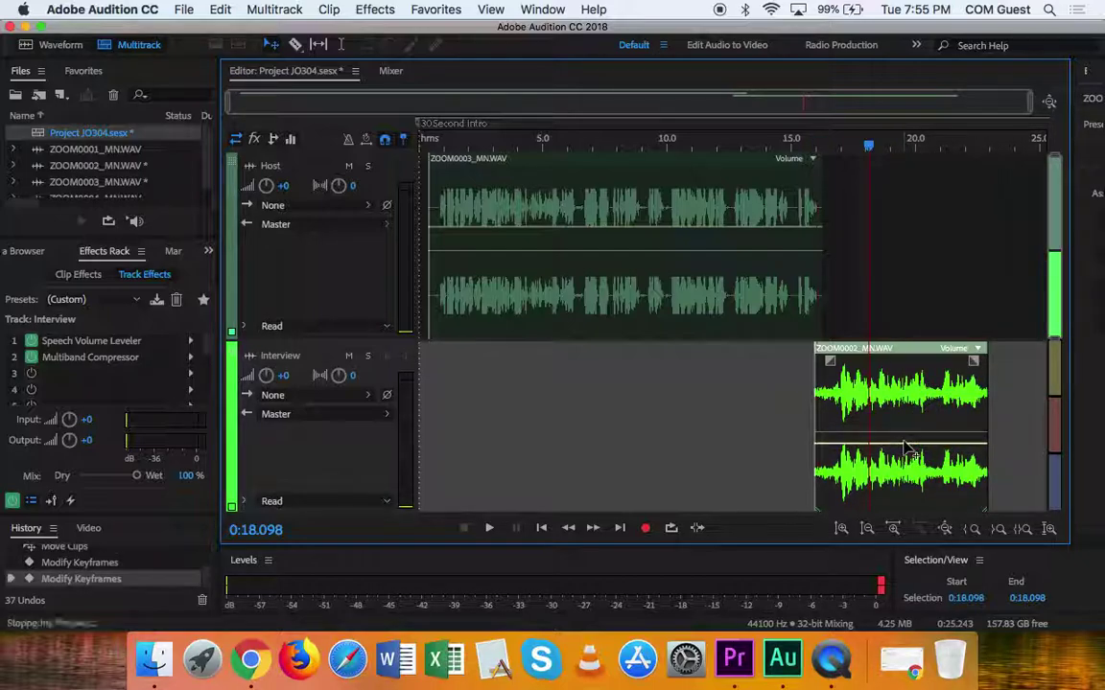
pyautogui.press('space')
pyautogui.press('space')
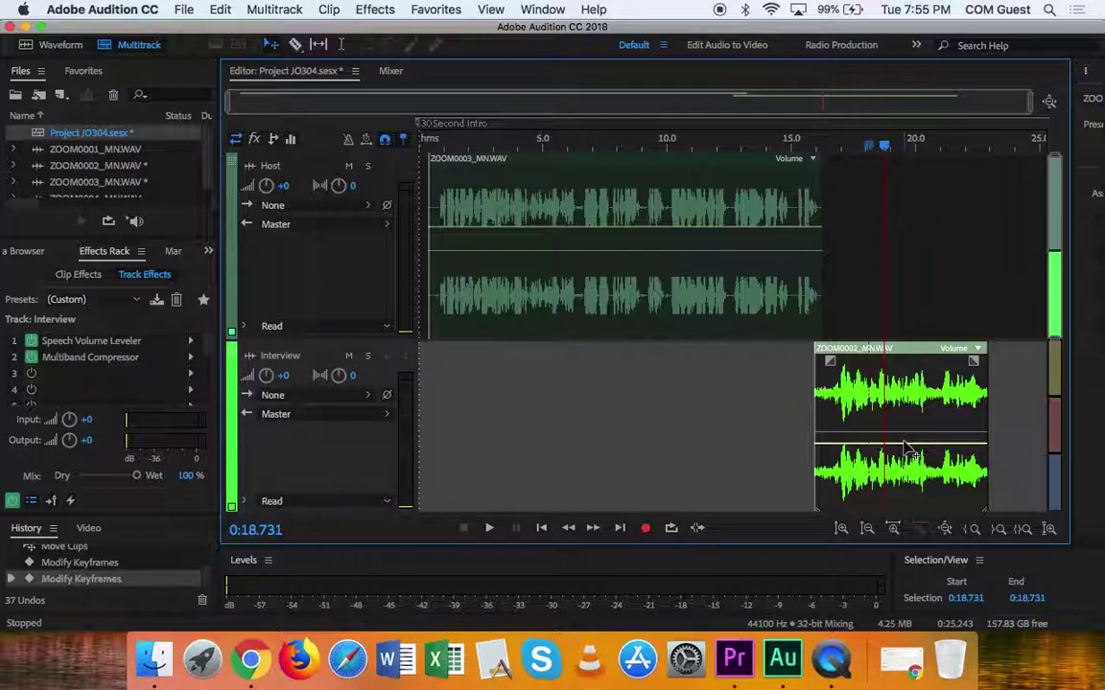
# Step: Select the Host track, then open ZOOM0002_MN.WAV from the Interview track in Waveform view
pyautogui.click(966, 262)
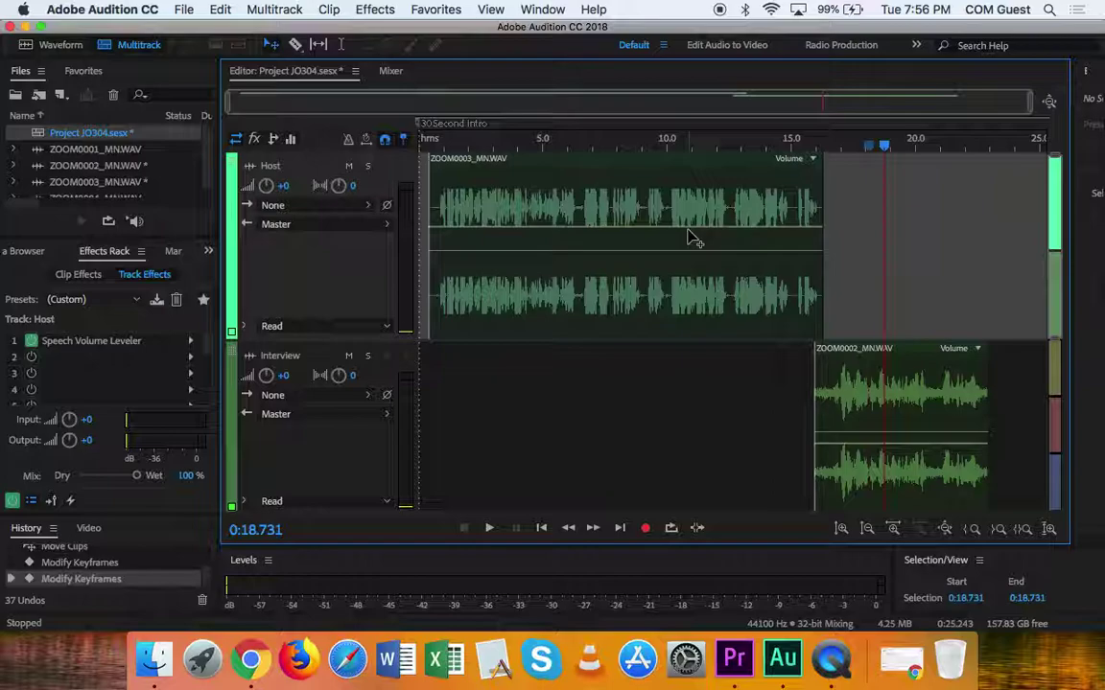
pyautogui.doubleClick(895, 387)
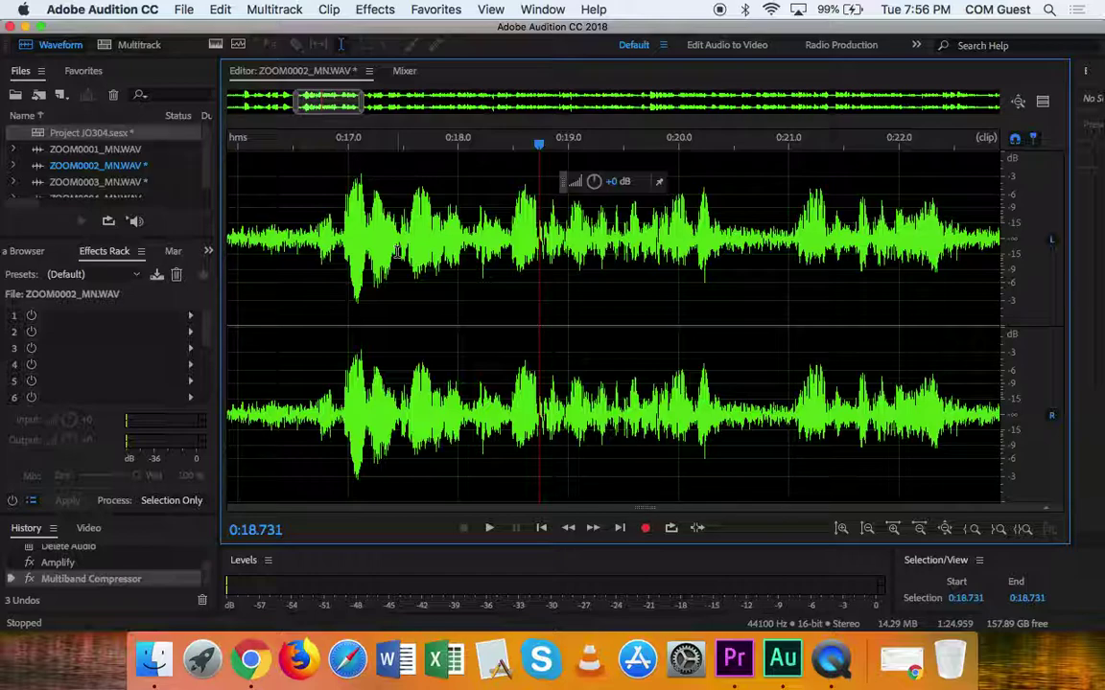
# Step: Return to the JO304 session and shift the Host clip slightly earlier in time
pyautogui.doubleClick(96, 133)
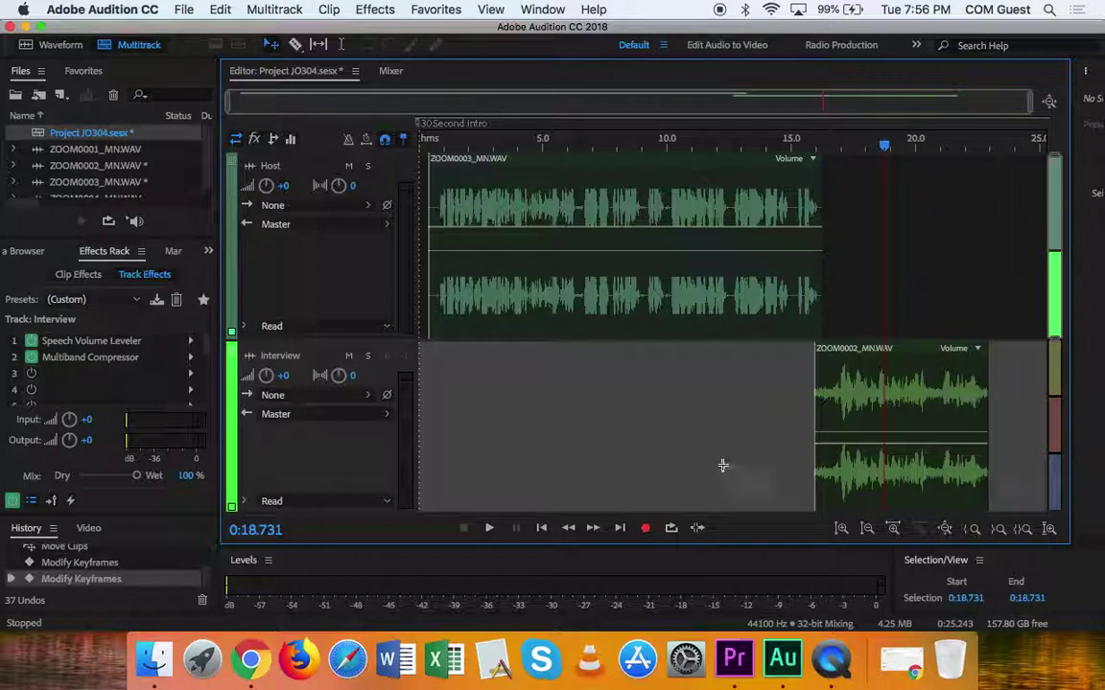
pyautogui.click(676, 217)
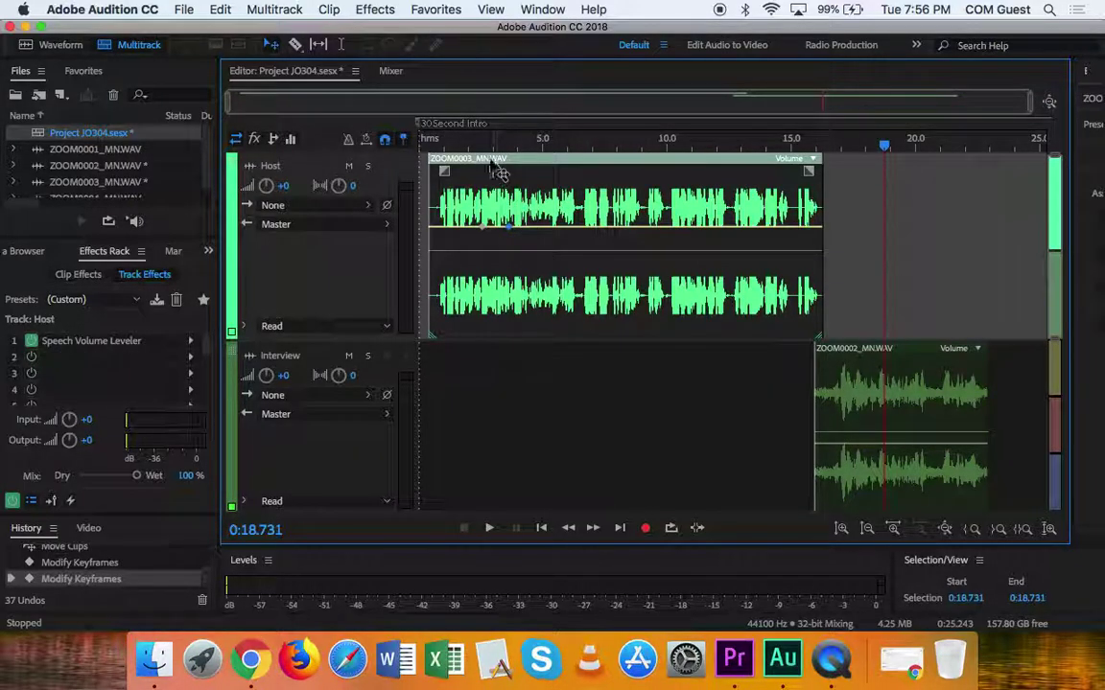
pyautogui.moveTo(447, 155); pyautogui.dragTo(436, 155)
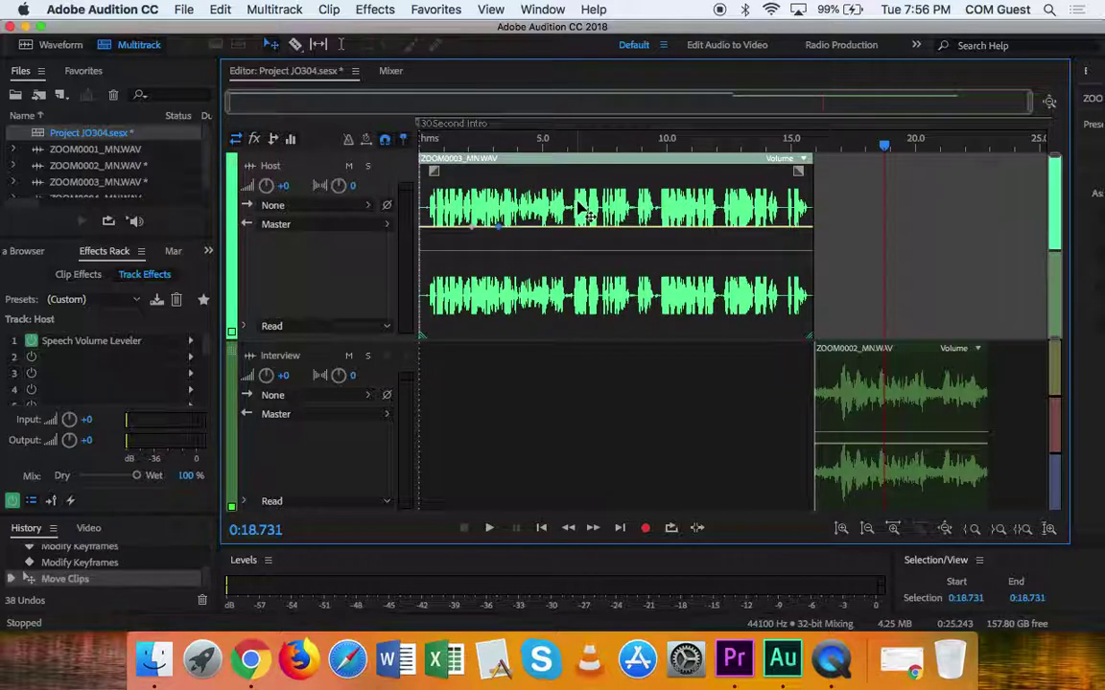
# Step: Add a Multiband Compressor with the Broadcast preset to the Host track
pyautogui.click(433, 8)
pyautogui.moveTo(375, 8)
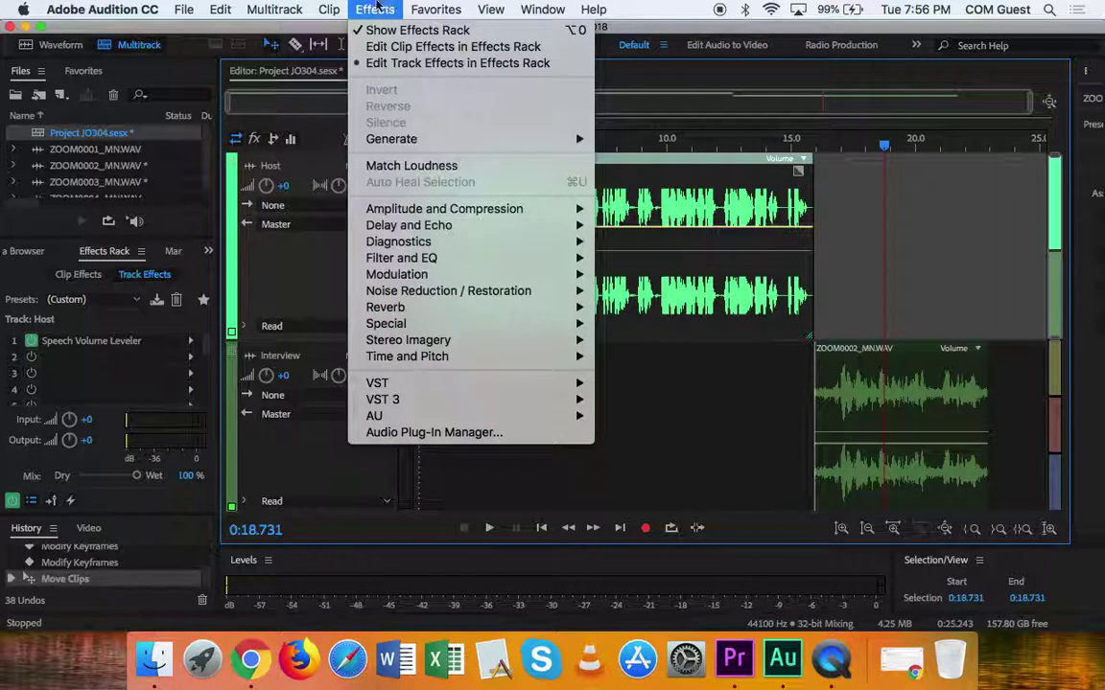
pyautogui.moveTo(449, 209)
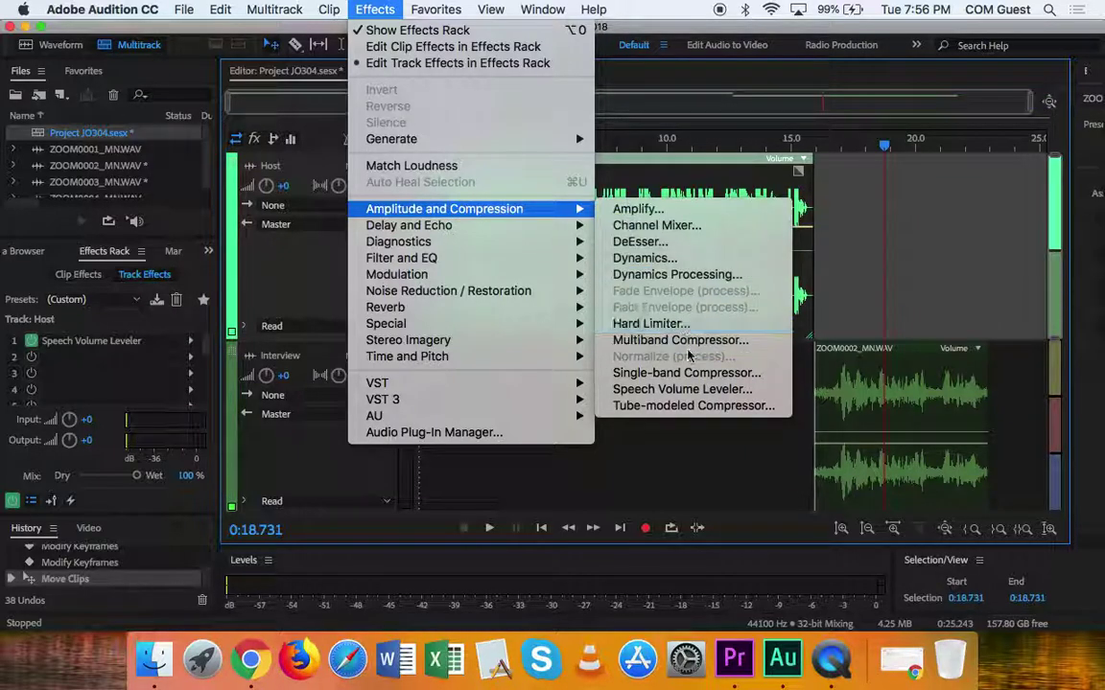
pyautogui.click(623, 339)
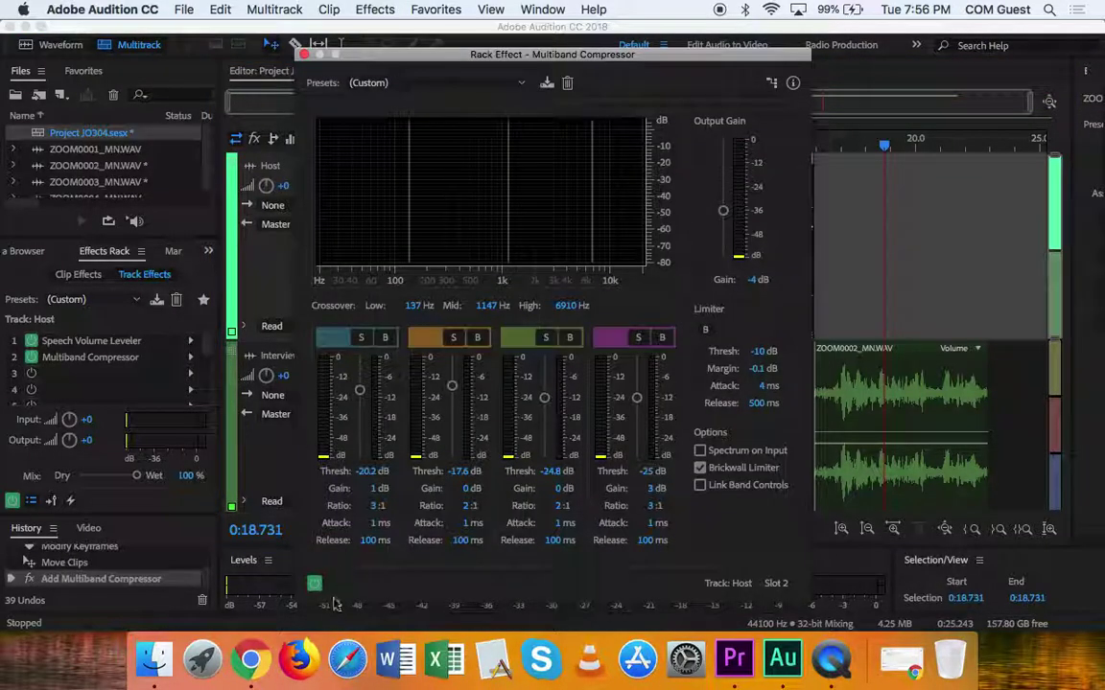
pyautogui.click(388, 82)
pyautogui.click(402, 117)
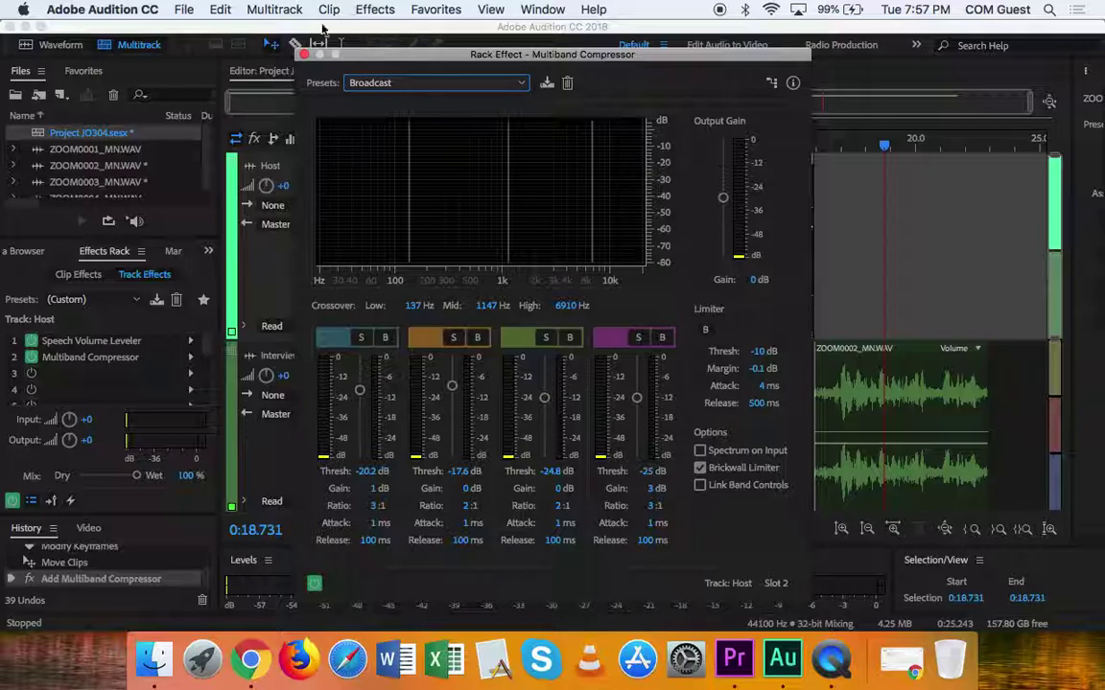
pyautogui.click(305, 58)
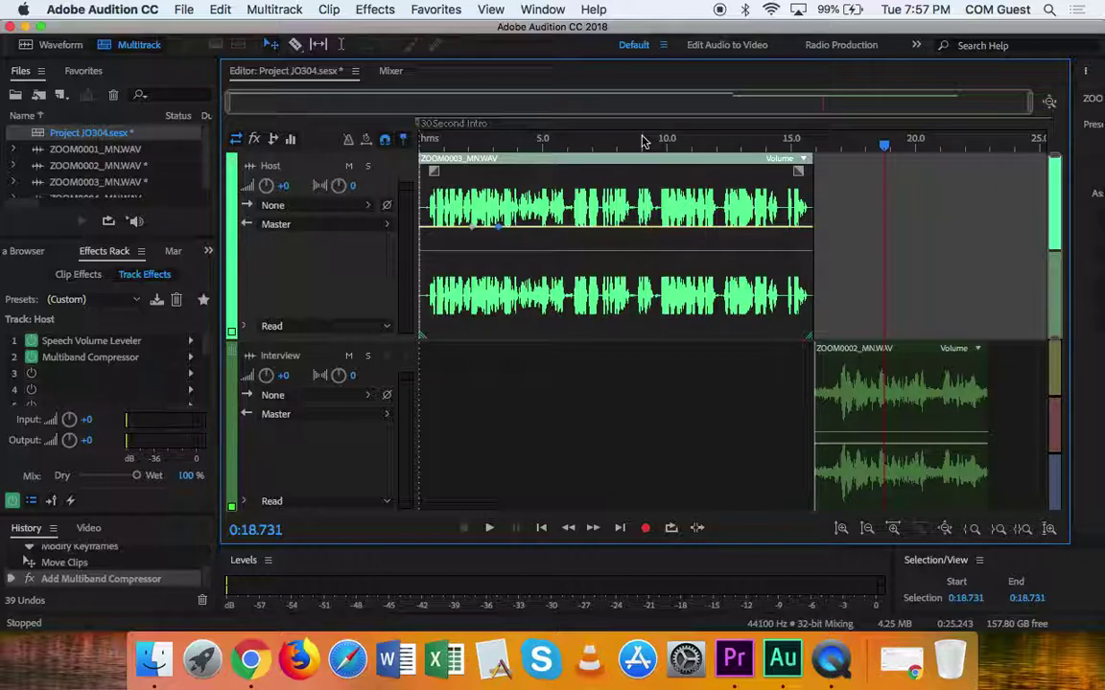
# Step: Open the Host clip ZOOM0003_MN.WAV in Waveform view and zoom out
pyautogui.doubleClick(553, 191)
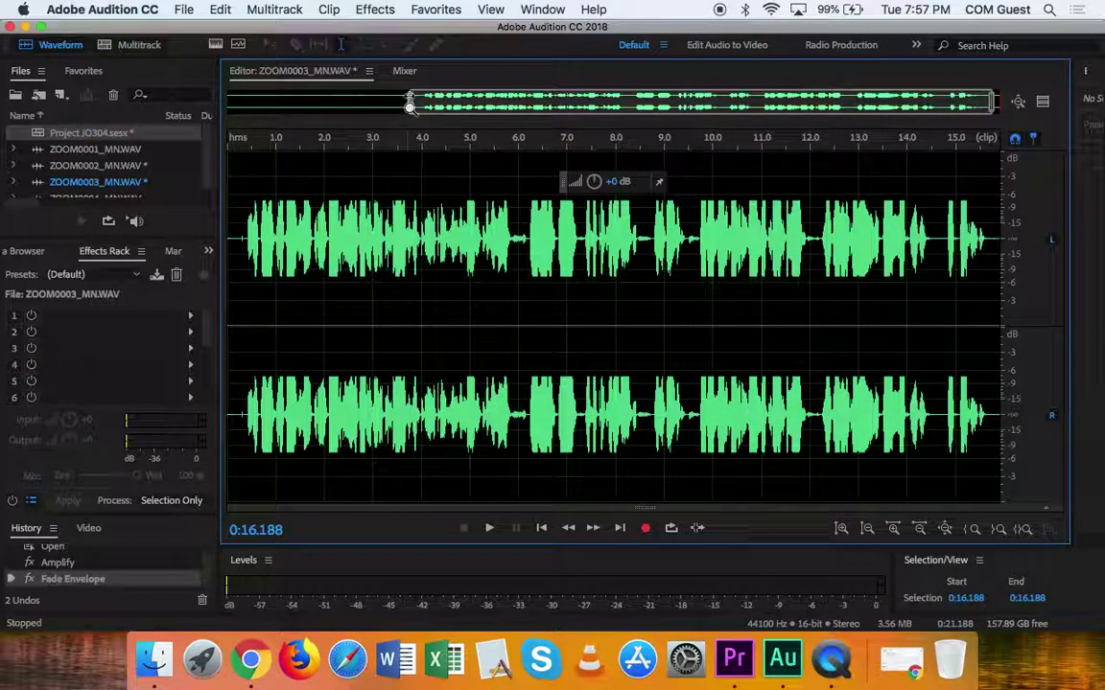
pyautogui.scroll(-2, 369, 94)
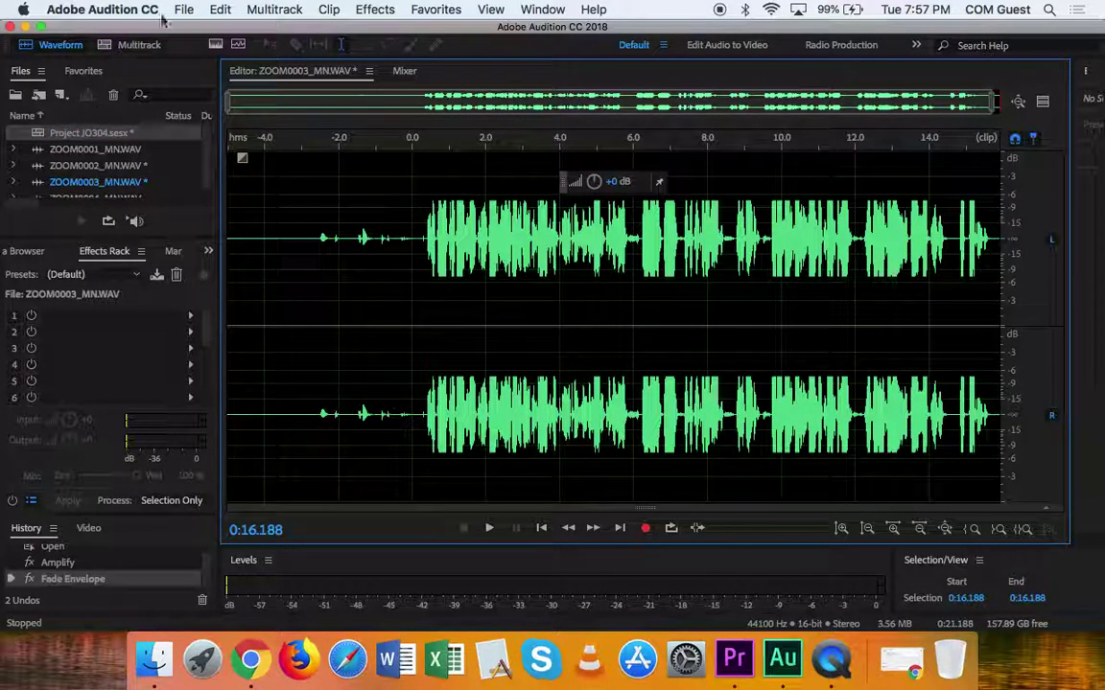